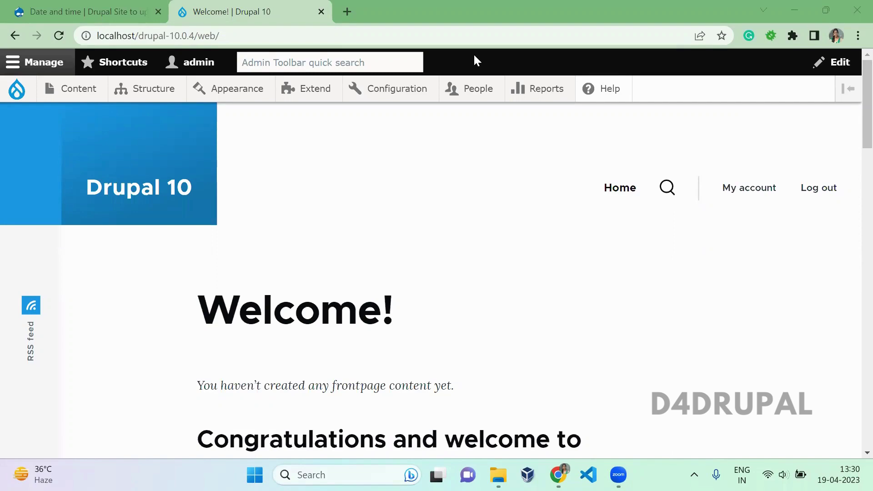
- Open the Drupal 7.95 source site's home page, and return to the Drupal 10 site
left_click(119, 35)
left_click(86, 11)
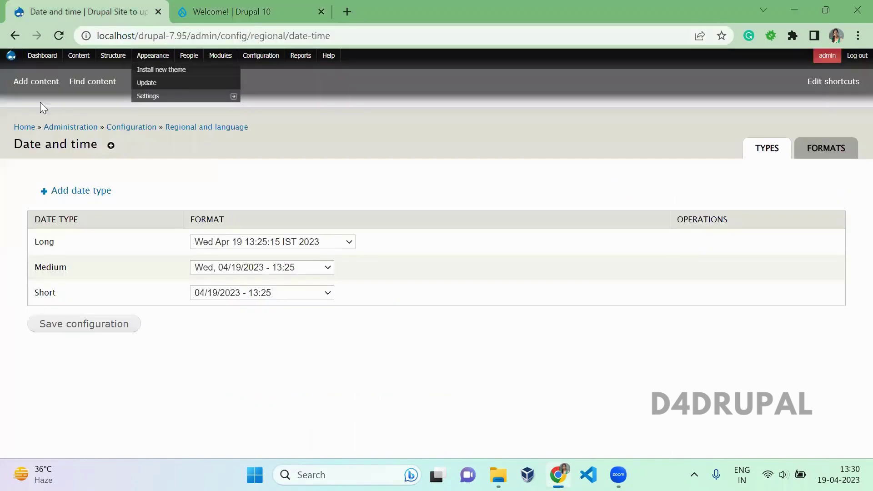
left_click(11, 55)
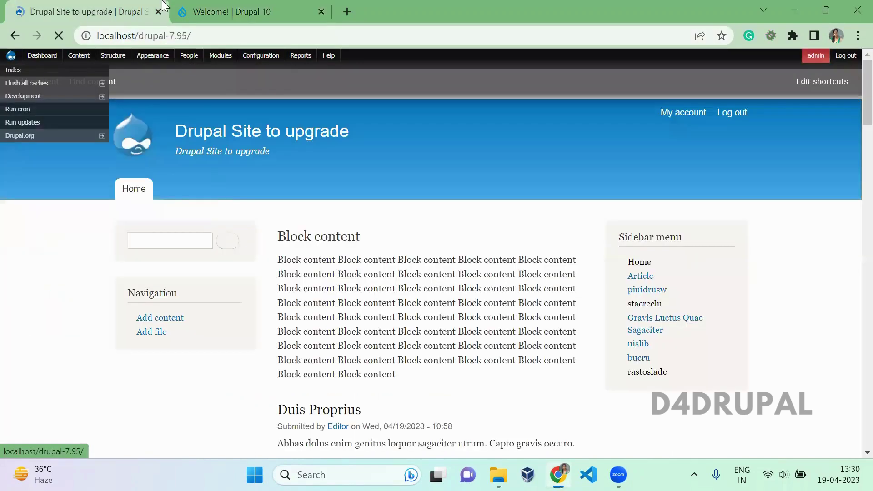
left_click(181, 6)
left_click(314, 232)
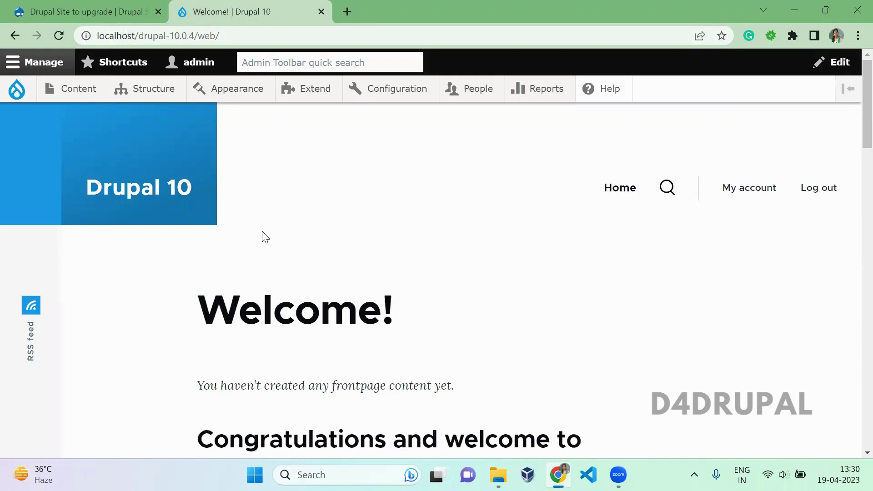
- Check which content types the Drupal 10 site's structure offers
mouse_move(170, 101)
mouse_move(166, 161)
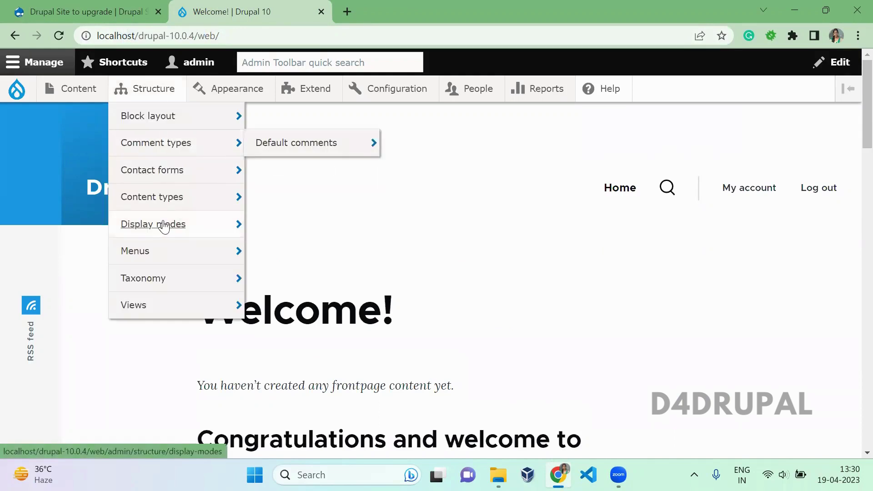
mouse_move(178, 203)
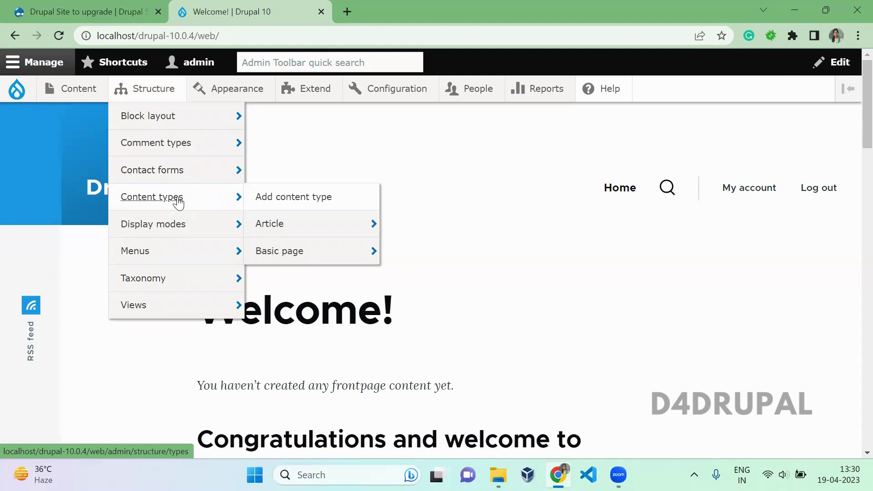
left_click(86, 12)
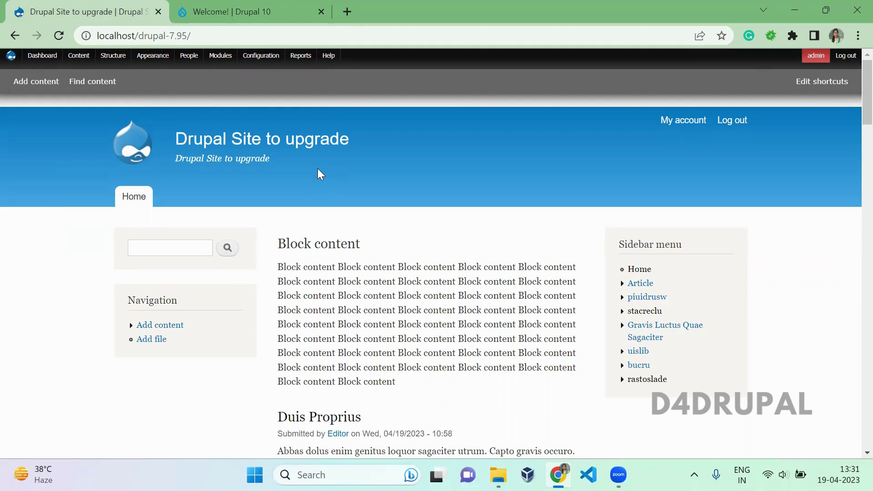
left_click(185, 10)
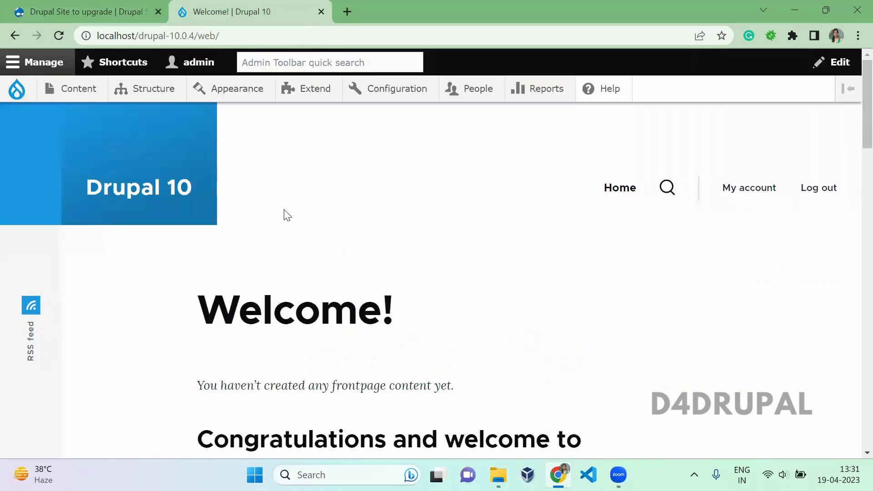
left_click(69, 7)
left_click(181, 9)
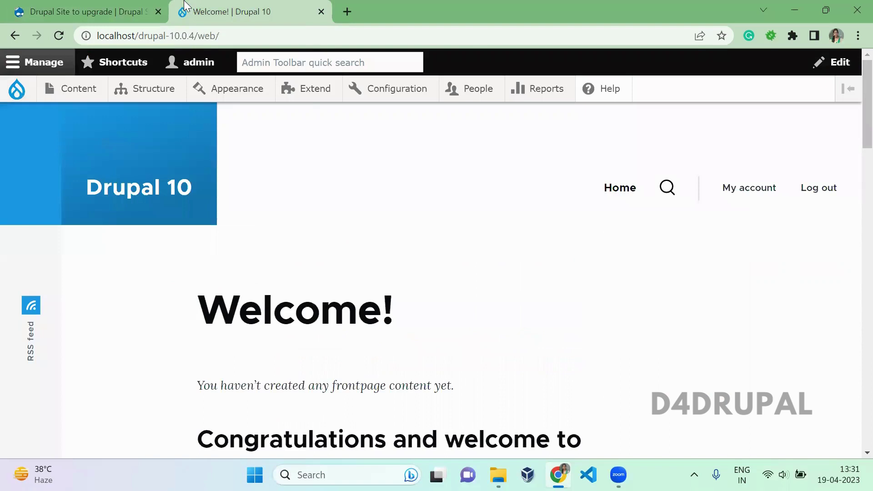
- Filter the Drupal 10 site's module list by "migrate drupal" and select the Migrate Drupal UI module for installation
left_click(315, 92)
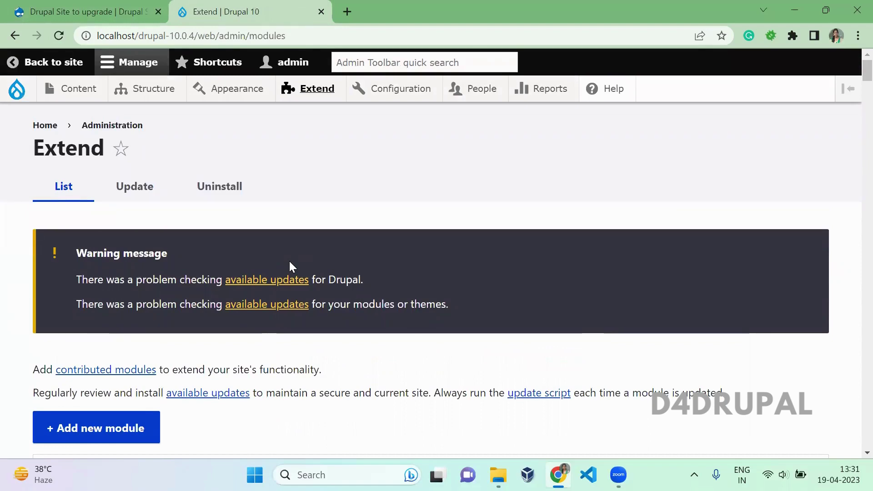
scroll(290, 263, "down", 6)
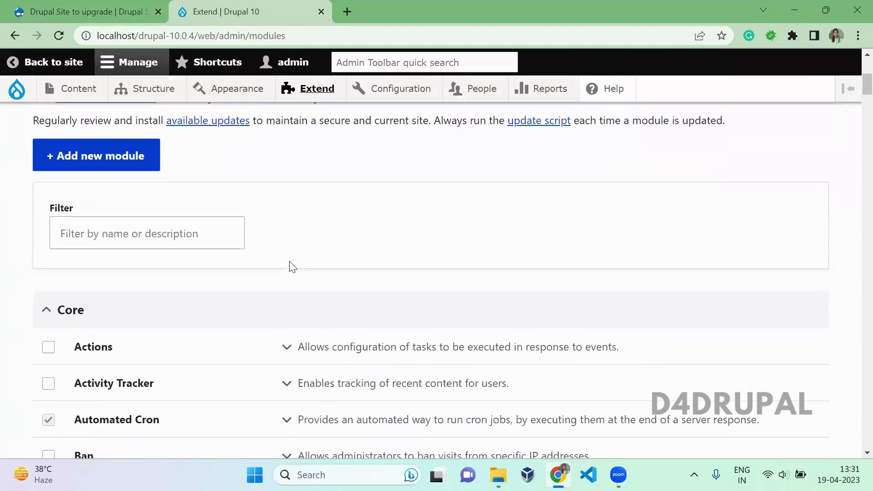
left_click(194, 232)
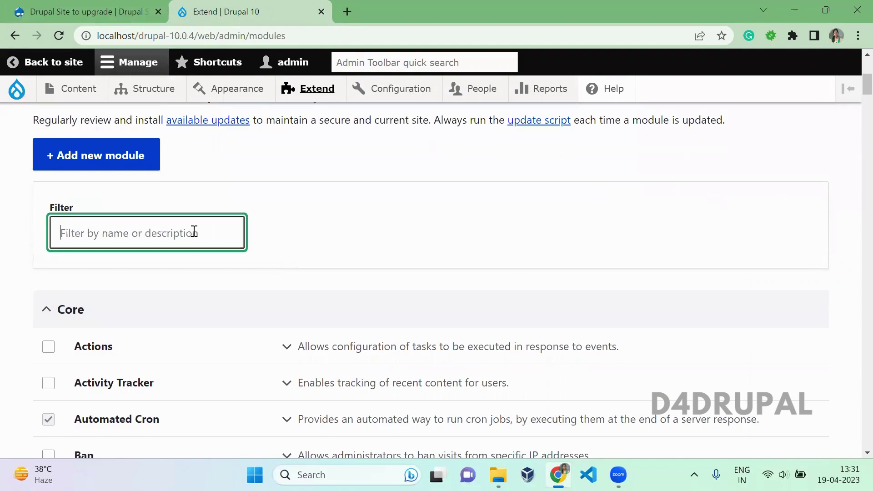
type("migrate d")
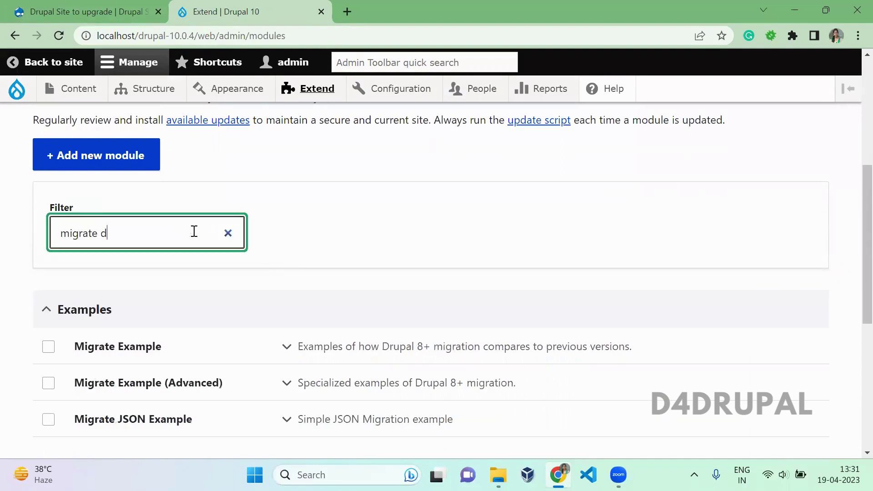
type("rupal")
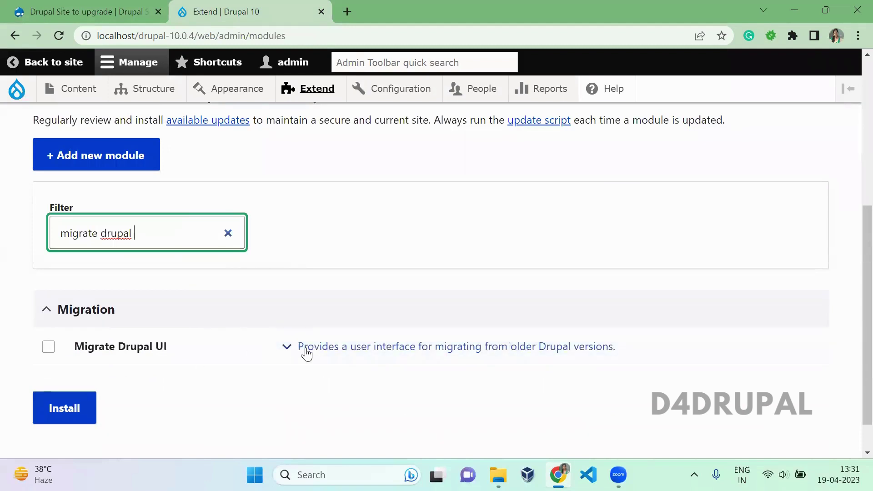
left_click(47, 349)
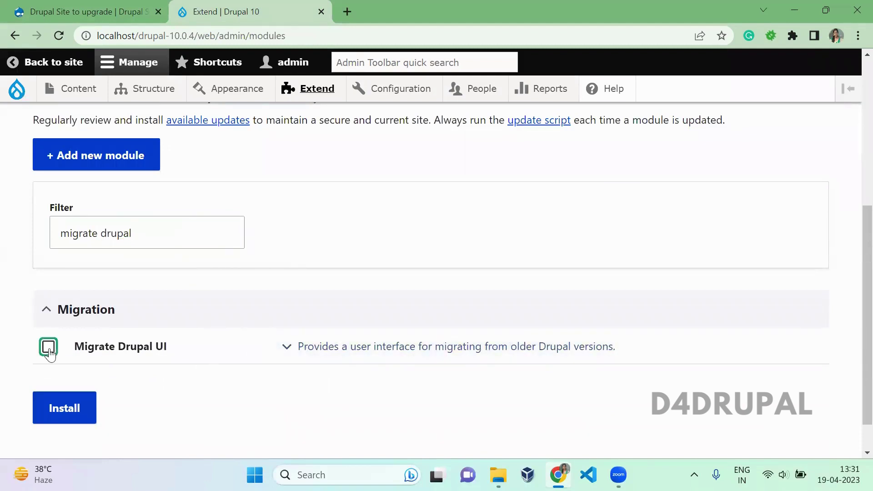
- Examine the details and required modules of both Migrate Drupal and Migrate Drupal UI in the filtered list
left_click(135, 237)
key("BackSpace")
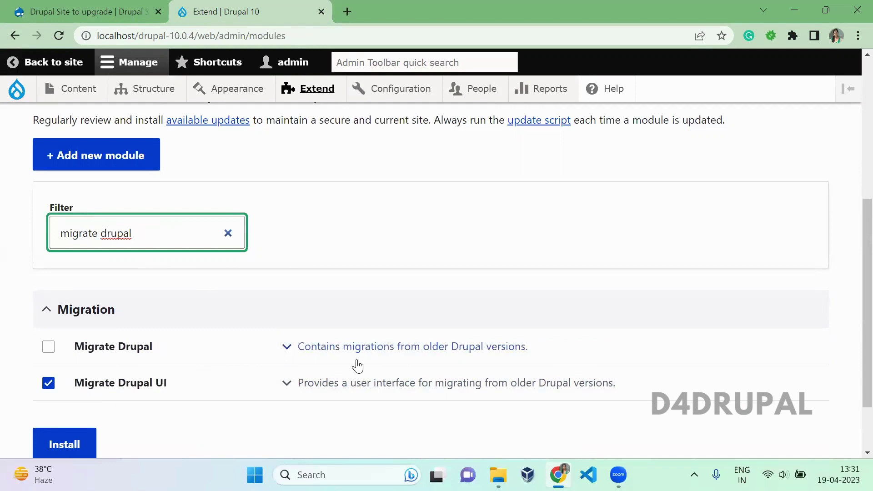
left_click(418, 360)
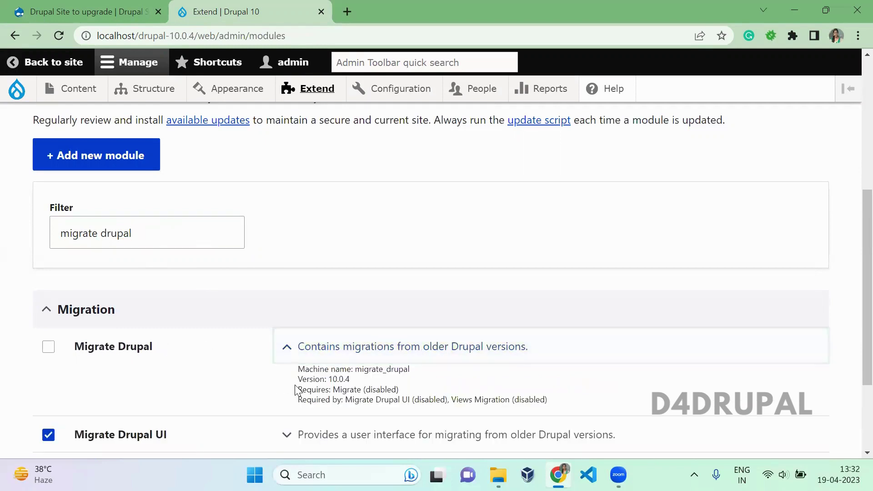
scroll(296, 390, "down", 2)
left_click(358, 360)
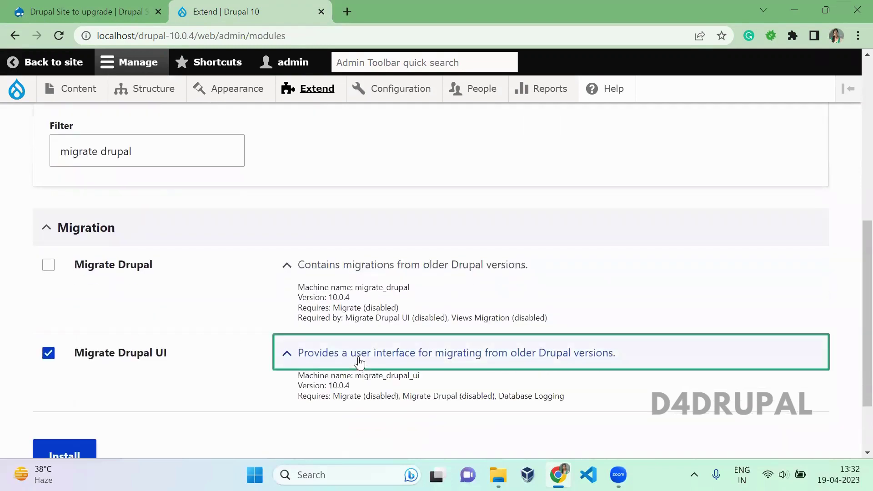
scroll(359, 359, "down", 2)
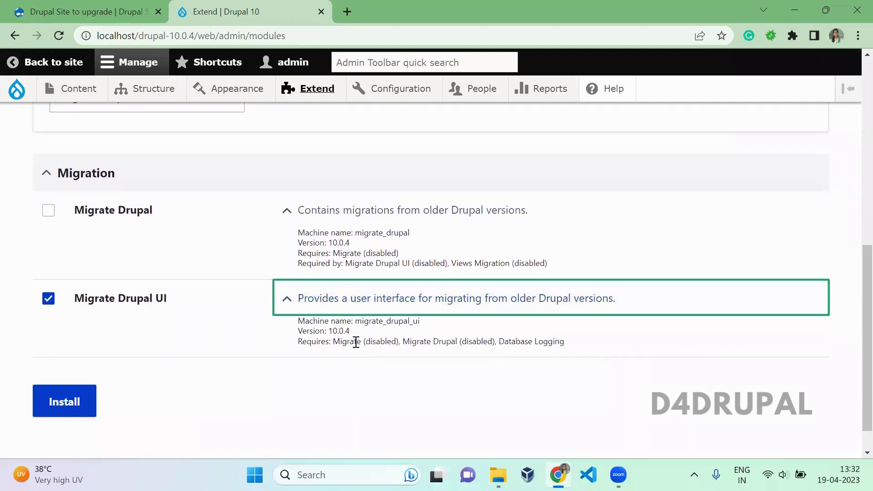
double_click(357, 342)
left_click_drag(412, 342, 467, 342)
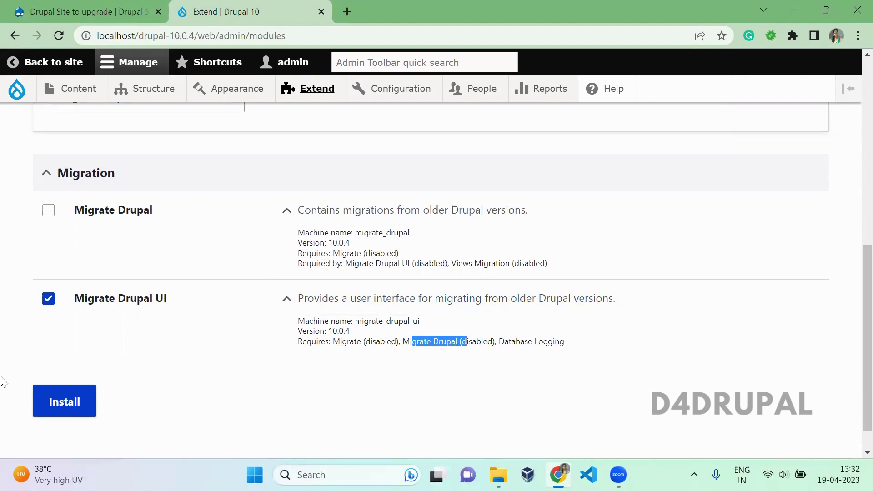
- Install Migrate Drupal UI together with the required Migrate and Migrate Drupal modules
left_click(91, 403)
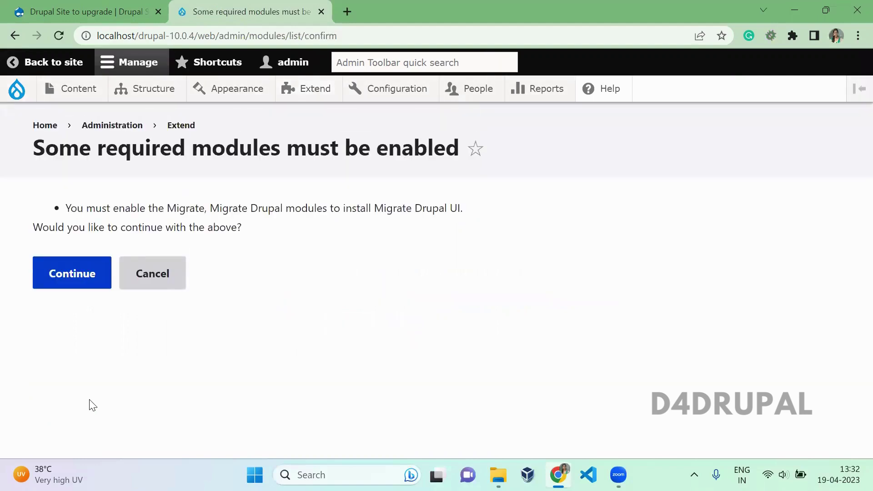
left_click(90, 273)
left_click_drag(186, 206, 363, 200)
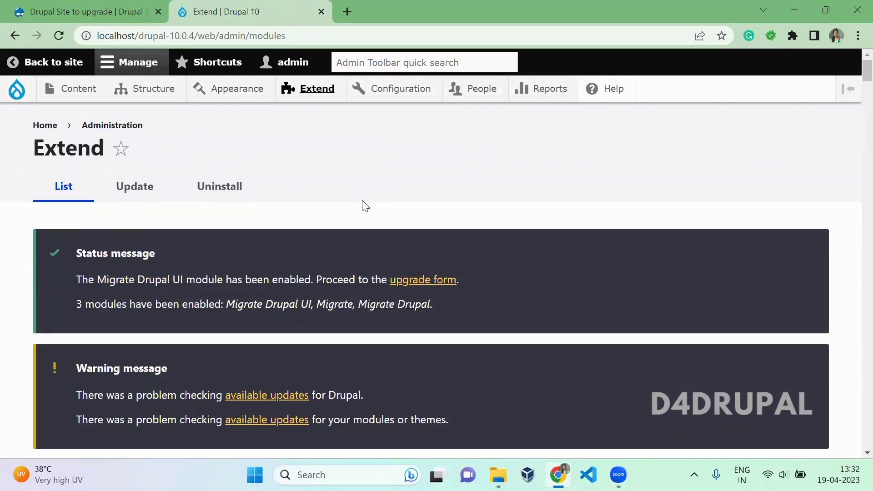
- Filter the module list by "drupal ui" and open the configuration page of Migrate Drupal UI
scroll(362, 203, "down", 8)
left_click(150, 272)
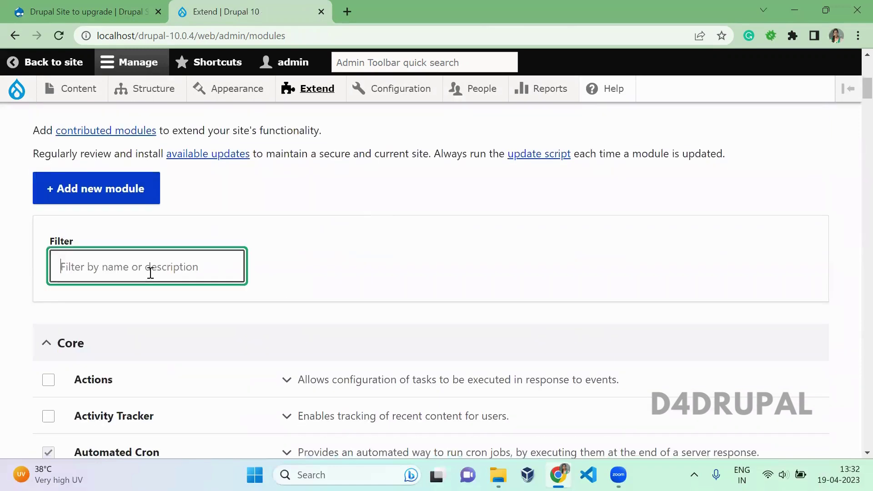
type("drupal ui")
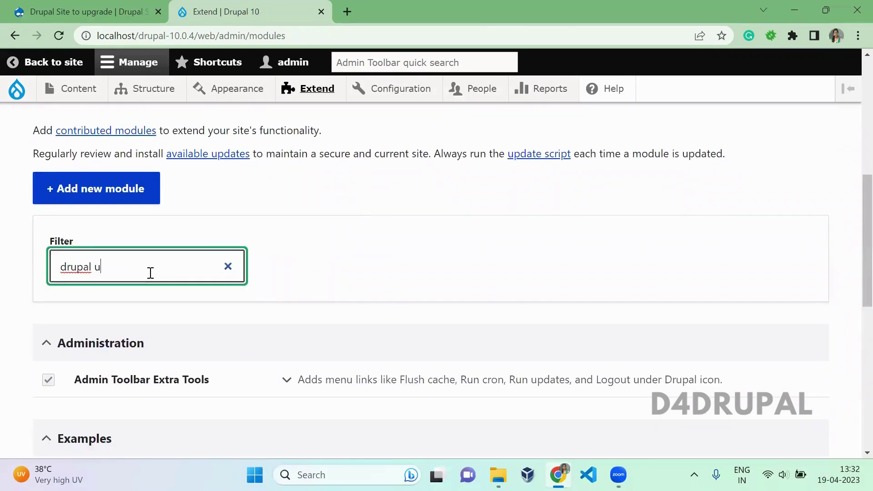
left_click(382, 378)
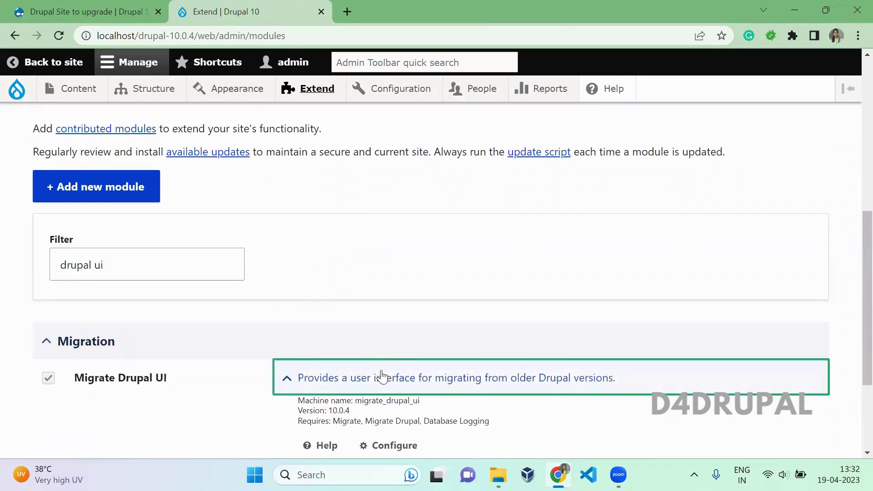
scroll(384, 376, "down", 2)
left_click(395, 311)
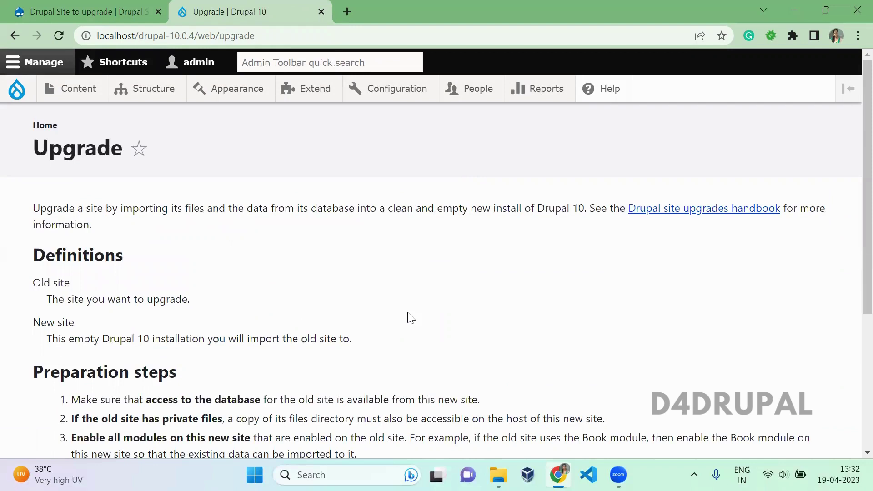
- Review the definitions and preparation steps for the upgrade, and continue to the source site credentials form
scroll(410, 318, "down", 1)
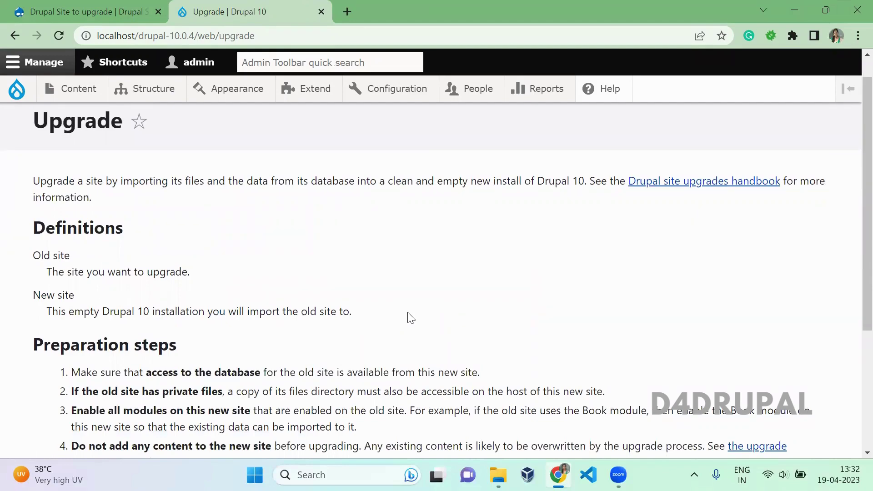
scroll(410, 318, "down", 4)
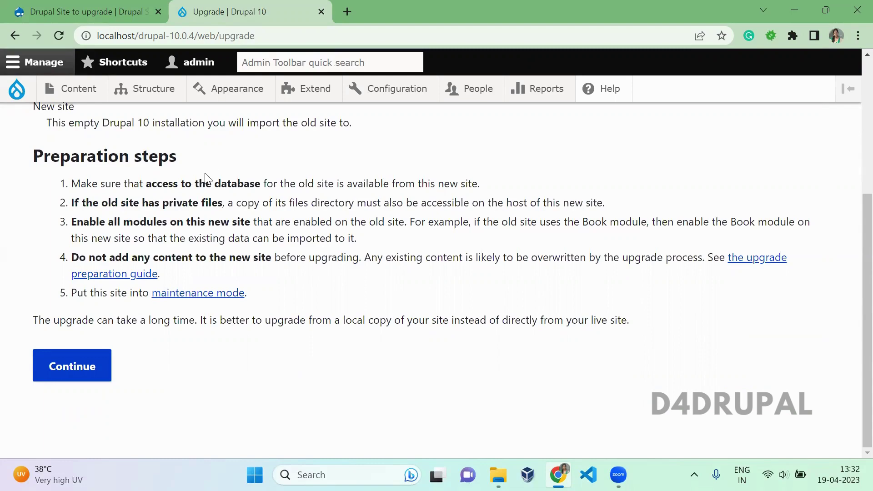
left_click_drag(205, 184, 282, 291)
left_click(282, 291)
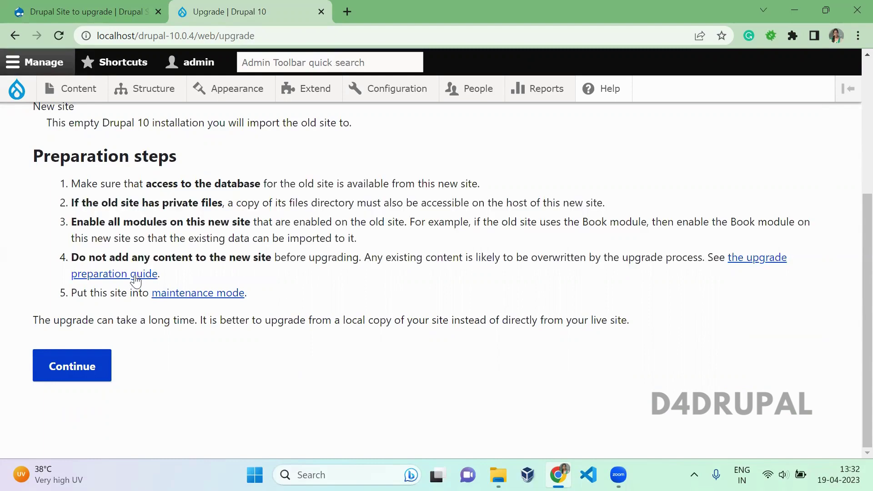
left_click(75, 364)
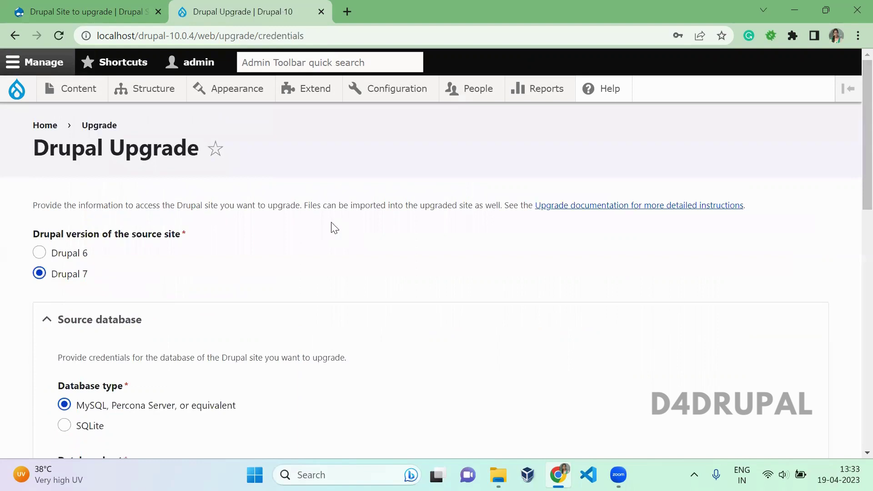
- Review the source site's Drupal version and the source database fields, checking the Drupal 7 site in between
scroll(335, 228, "down", 1)
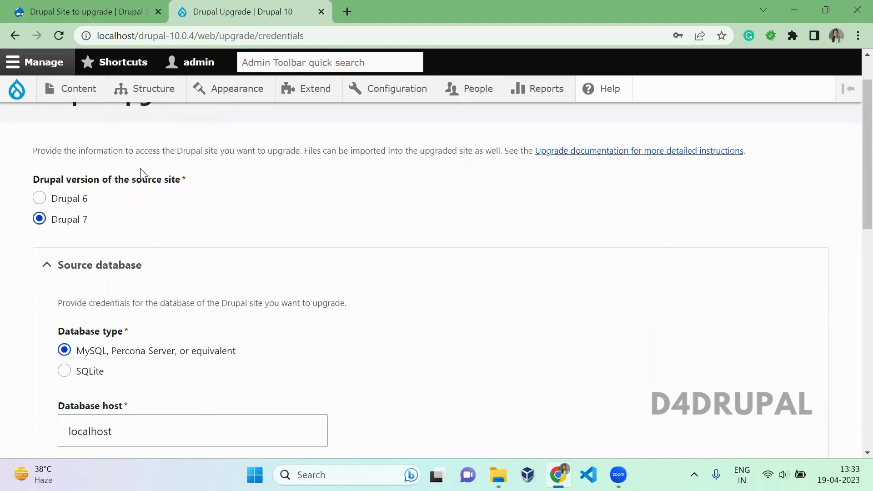
scroll(147, 226, "down", 2)
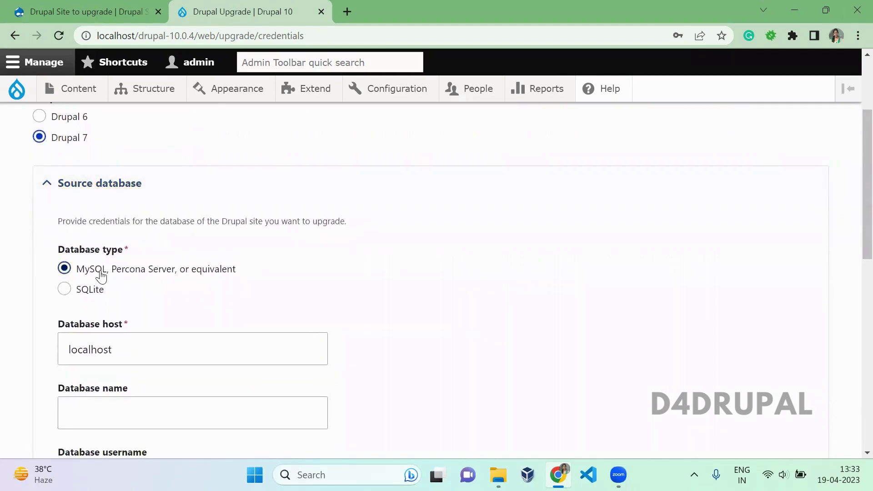
left_click(38, 9)
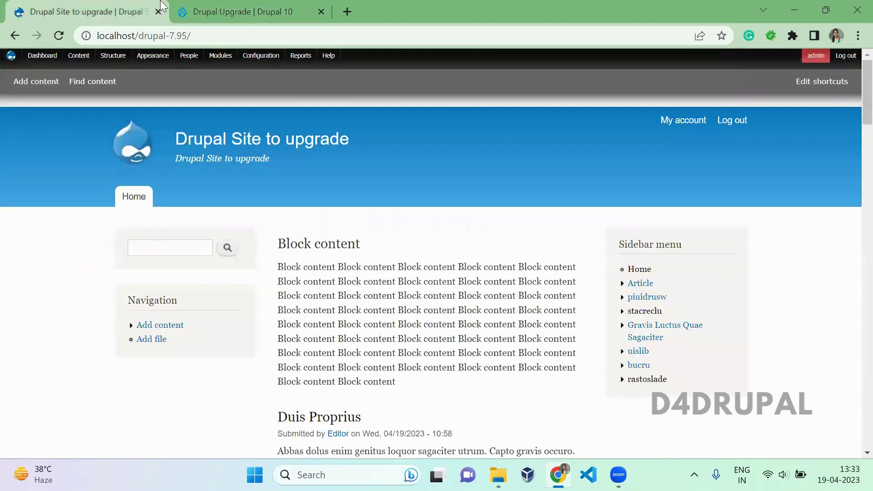
left_click(179, 7)
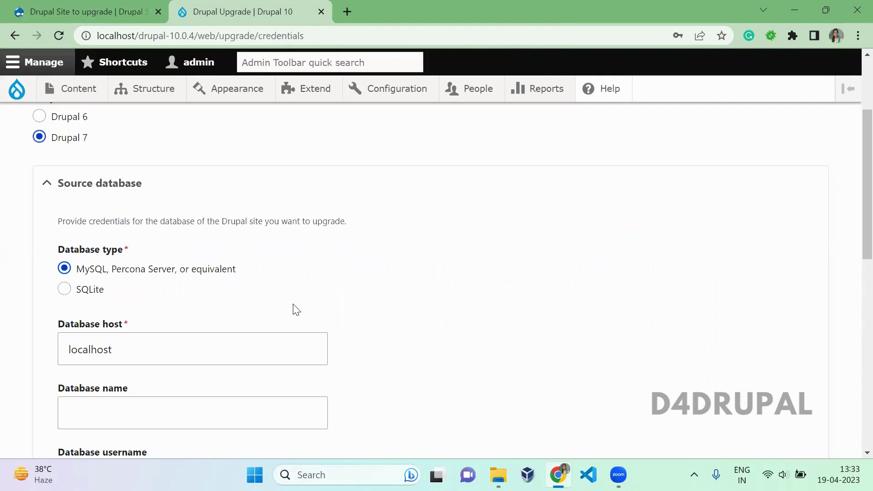
scroll(293, 308, "down", 1)
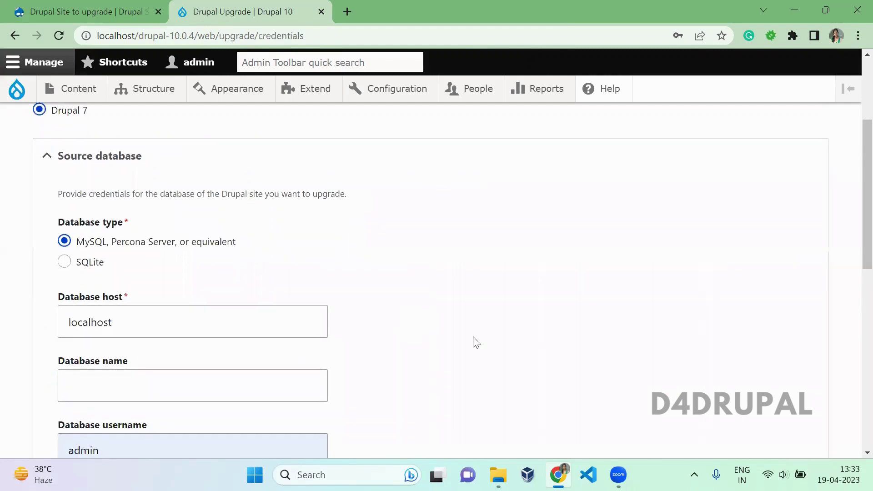
scroll(474, 343, "down", 1)
scroll(475, 343, "down", 5)
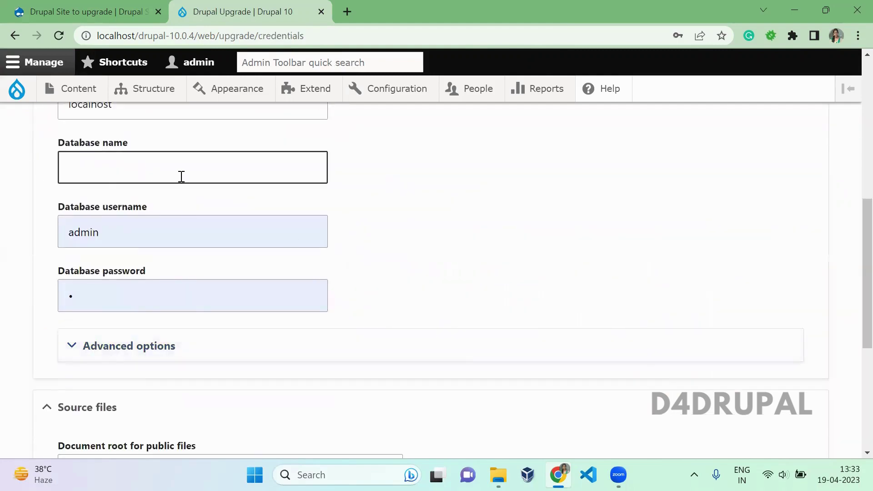
- Set the source database name to drupal795 and the username to root, and clear the database password field
left_click(181, 176)
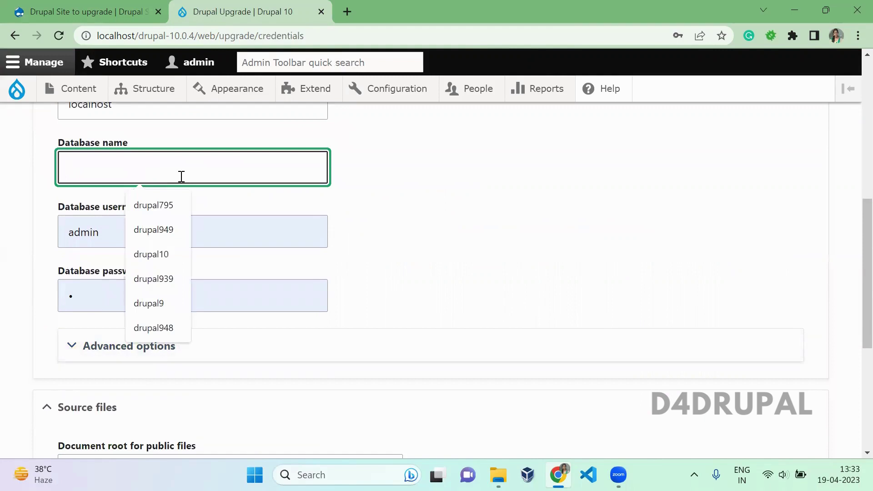
key("Down")
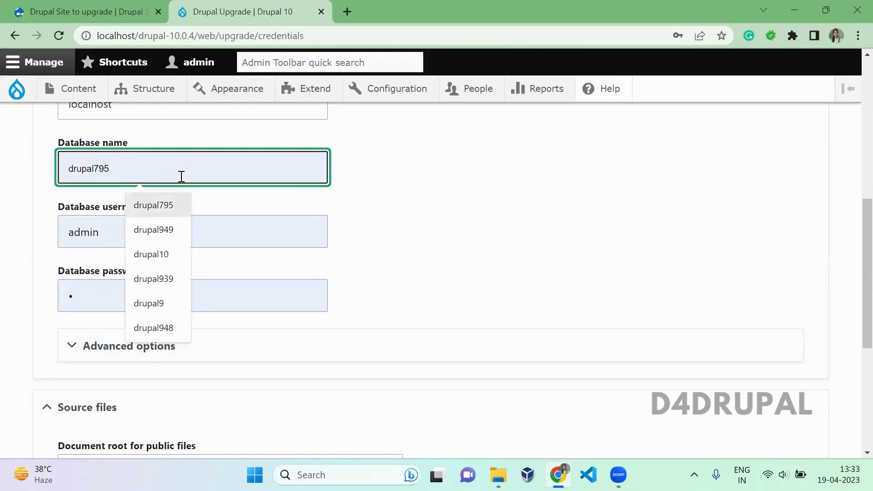
key("Return")
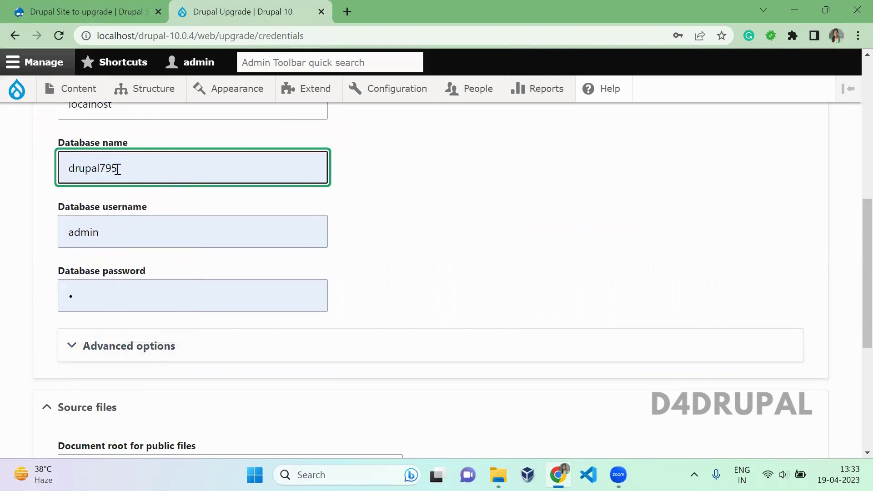
left_click(128, 233)
double_click(129, 233)
type("root")
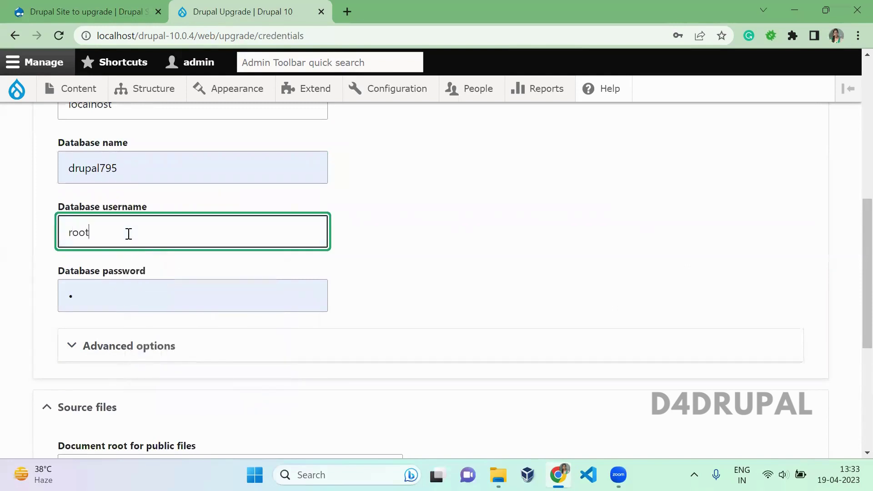
left_click(108, 308)
double_click(110, 309)
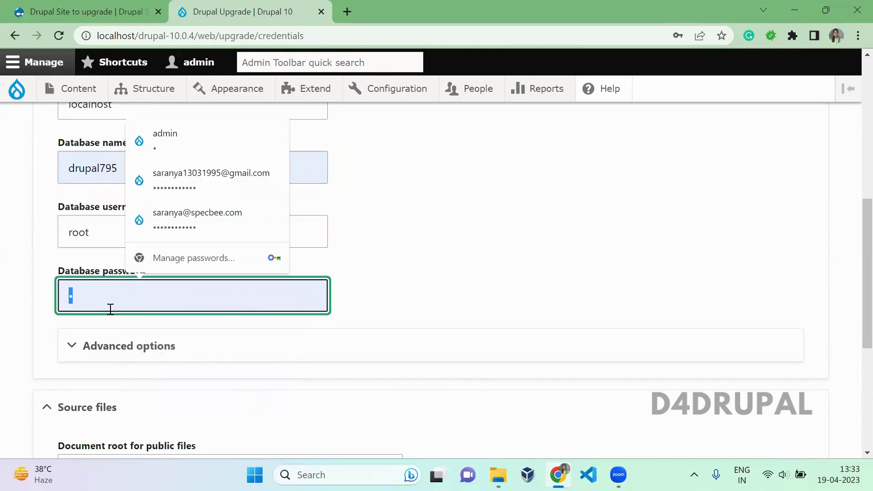
key("BackSpace")
- Expand the advanced database options and look over the port number and table name prefix fields
left_click(141, 344)
scroll(557, 267, "down", 1)
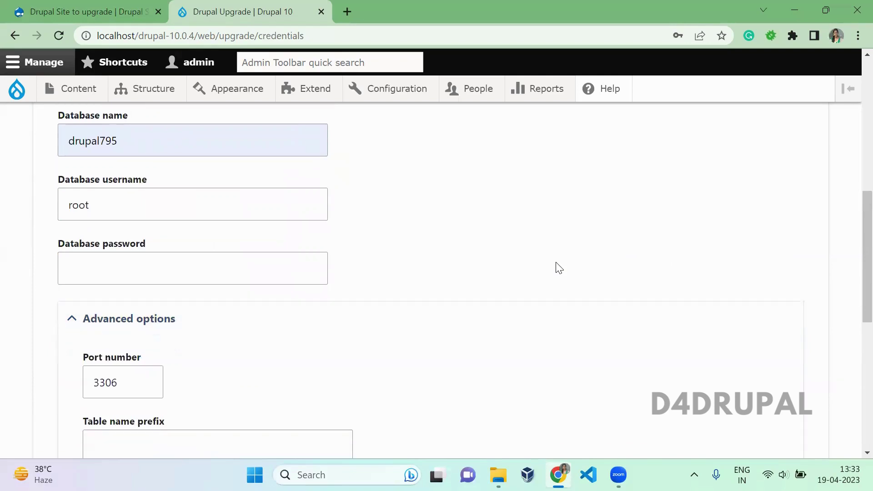
scroll(559, 267, "down", 8)
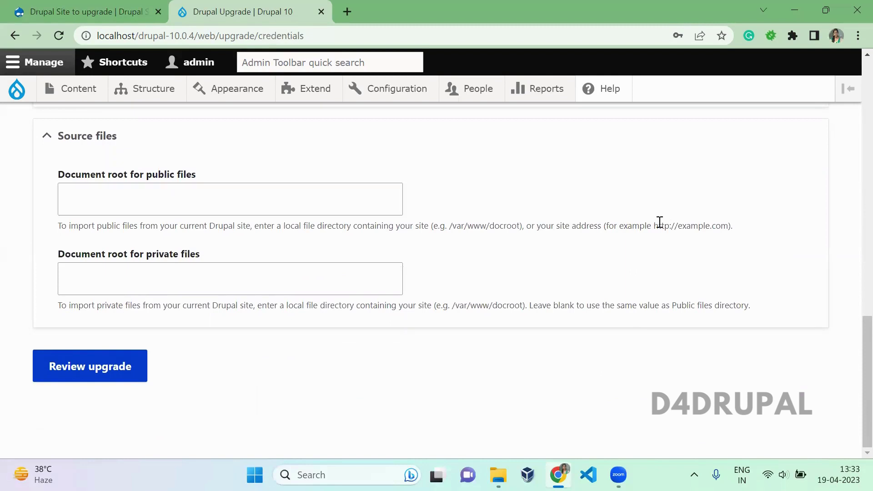
- Check the path examples for the source files, and set the document root for public files to C:\wamp64\www\drupal-10.0.4\web\
left_click_drag(659, 222, 745, 236)
left_click(594, 271)
left_click_drag(515, 221, 455, 231)
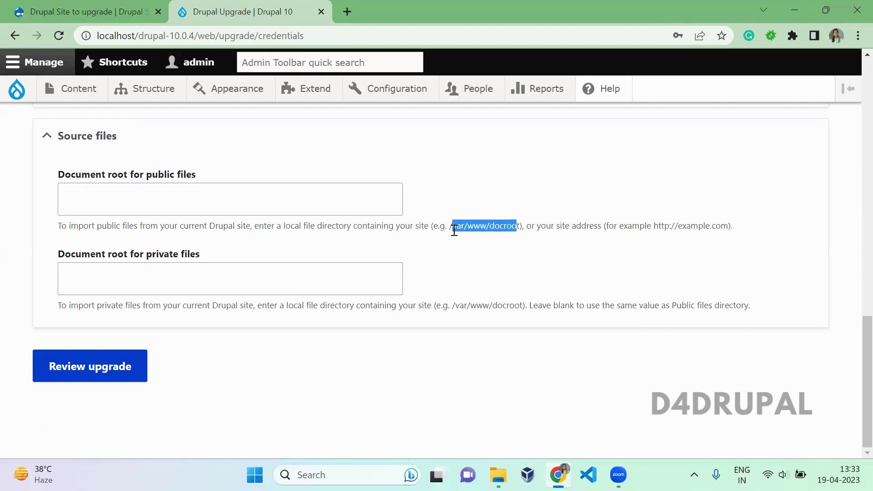
left_click(199, 200)
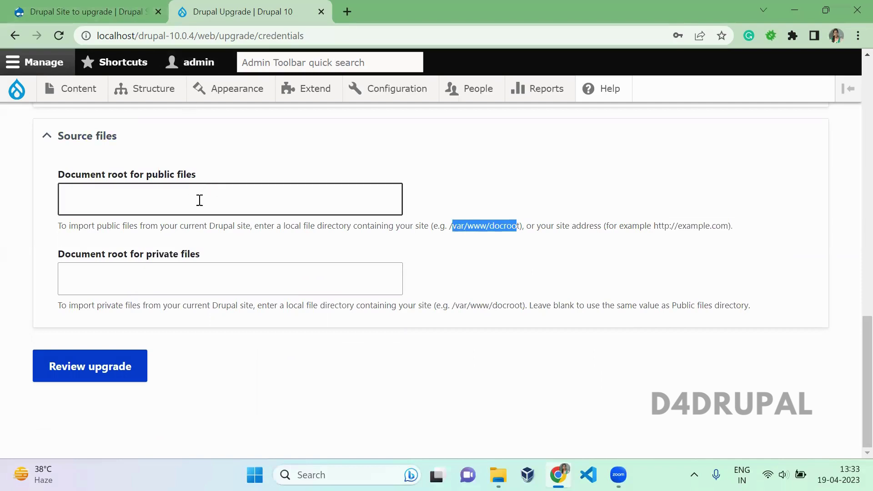
left_click(210, 241)
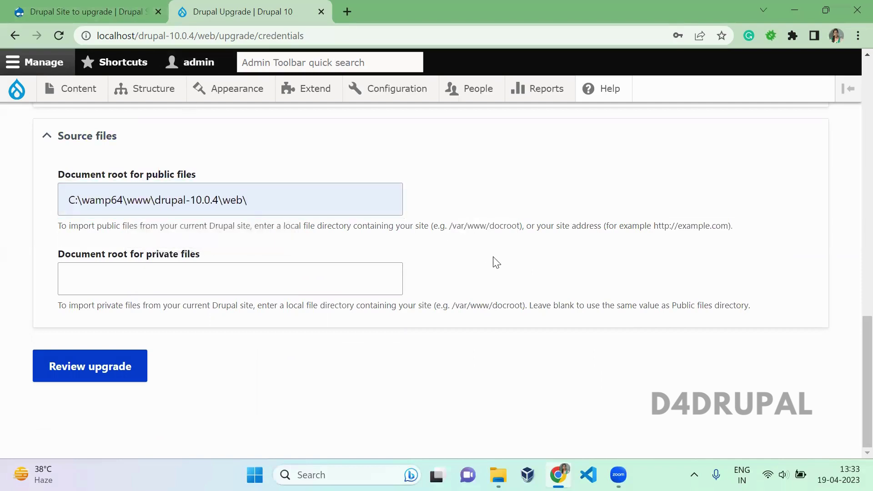
- Open the Content, Files and Image styles administration pages of the Drupal 10 site in separate new tabs
middle_click(81, 88)
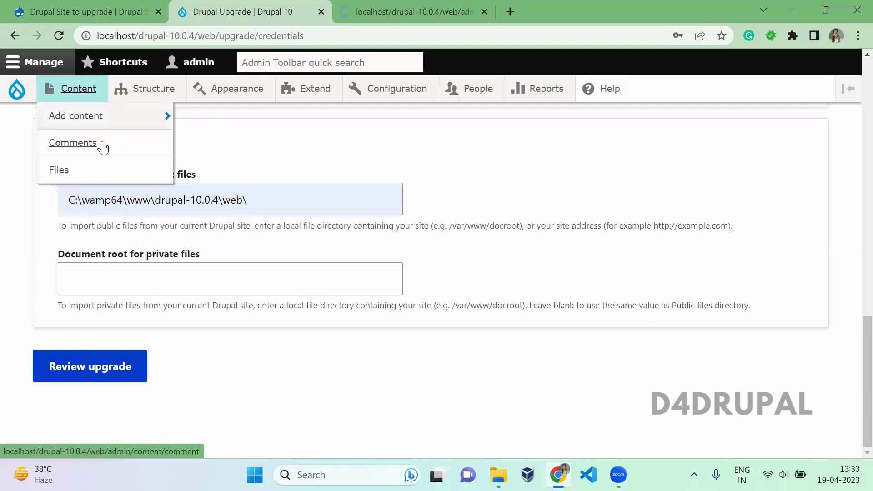
middle_click(107, 168)
mouse_move(175, 95)
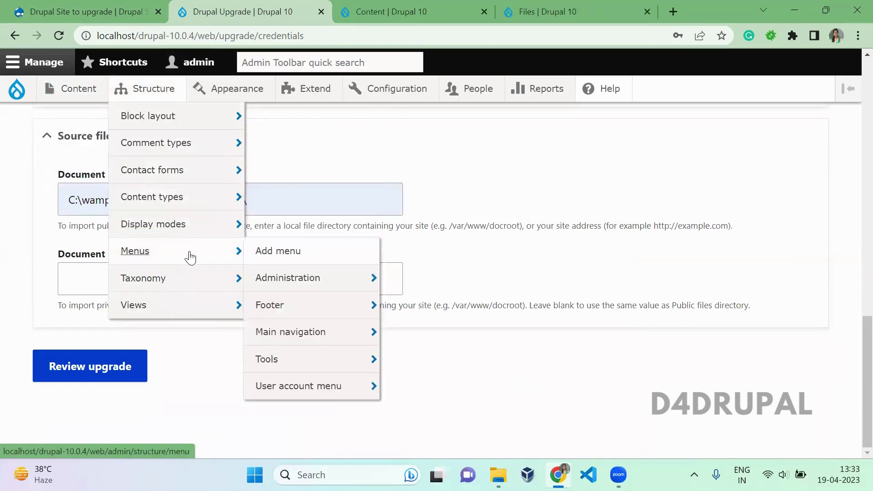
mouse_move(220, 280)
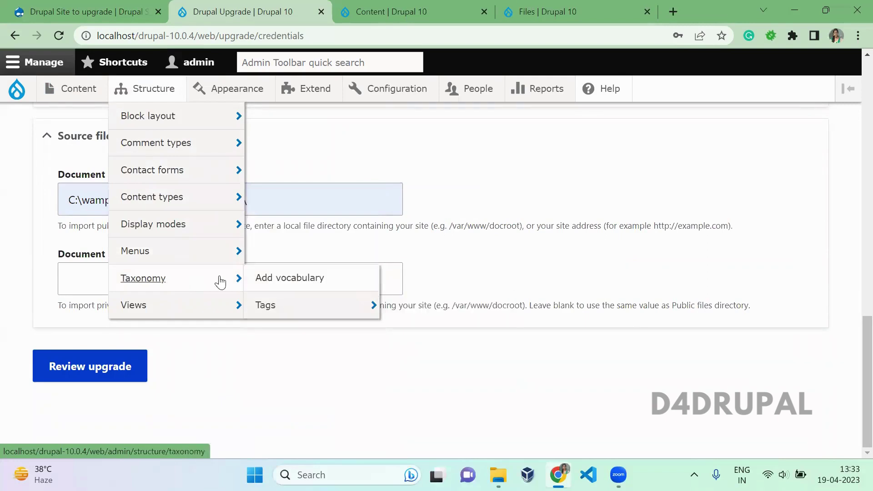
mouse_move(298, 312)
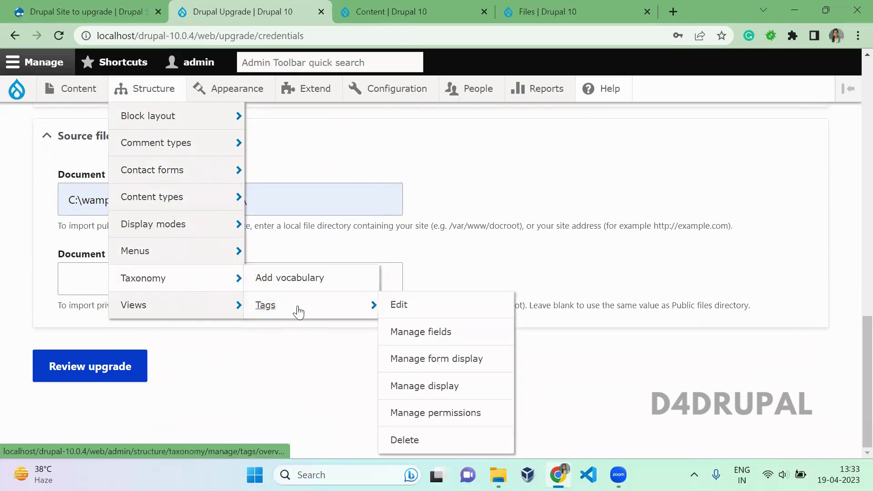
mouse_move(397, 89)
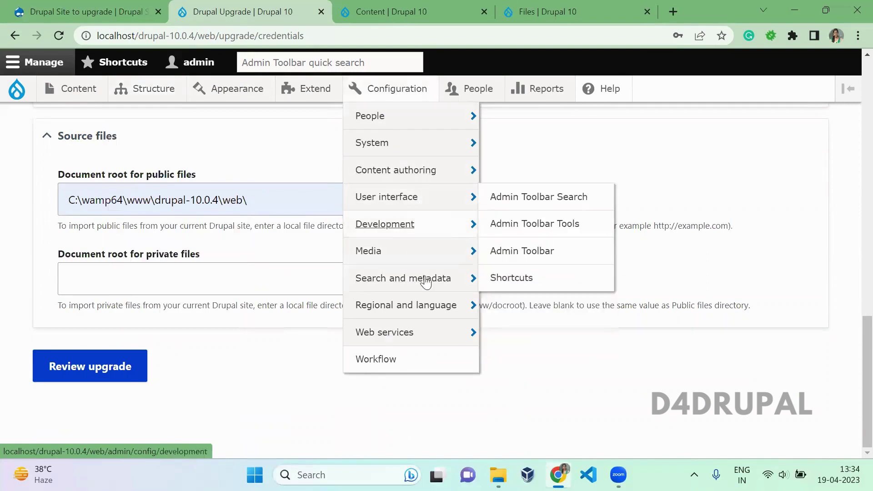
mouse_move(439, 311)
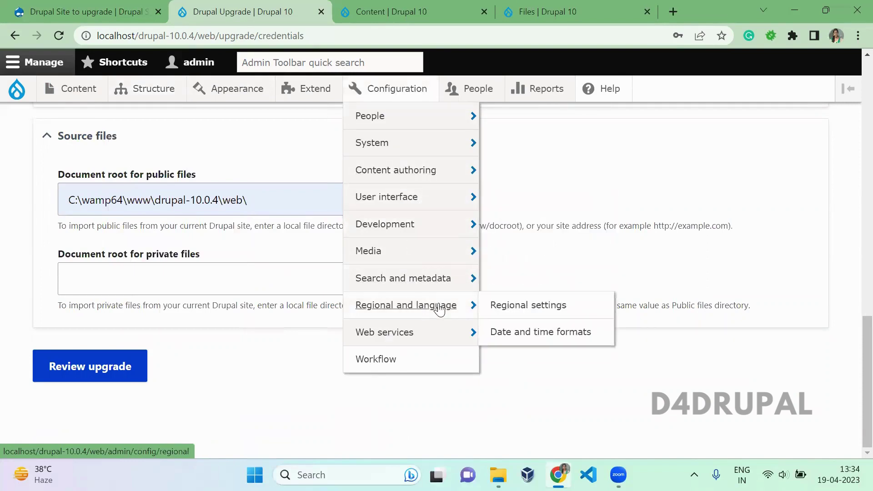
mouse_move(431, 249)
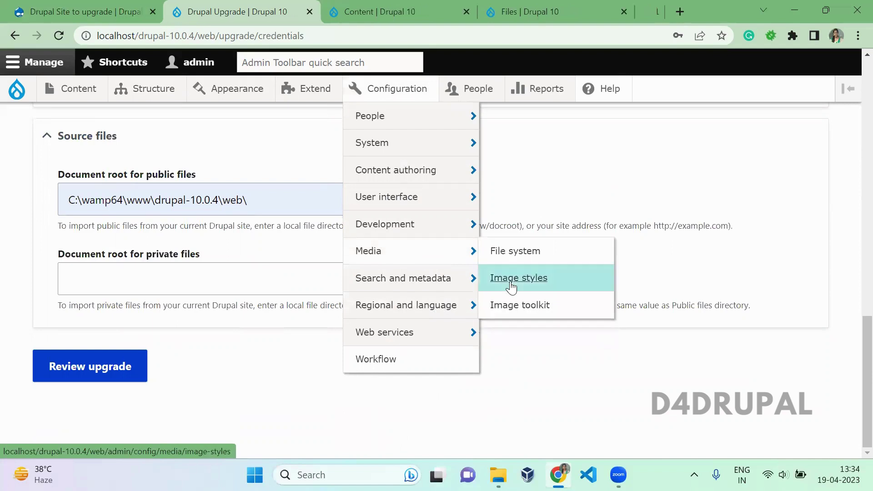
- Examine the Drupal 10 site's existing content, files, image styles, taxonomy and menus, closing the extra tabs to return to the upgrade form
key("ctrl+Tab")
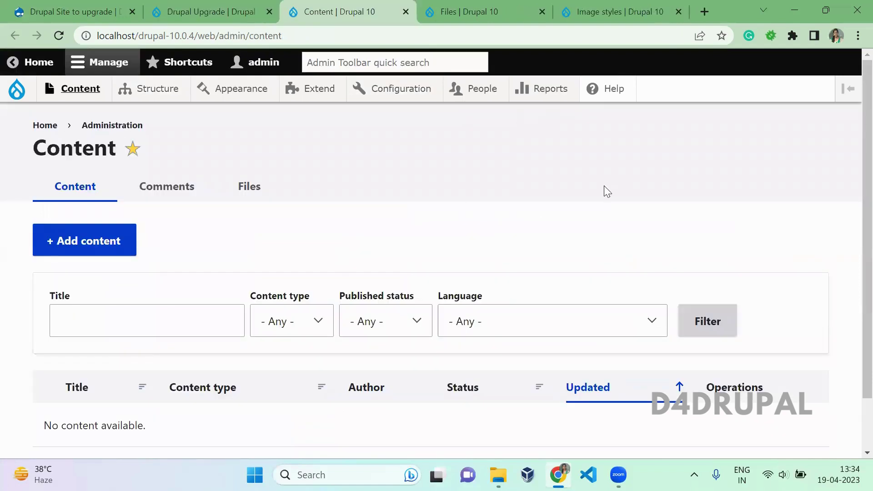
scroll(852, 193, "down", 2)
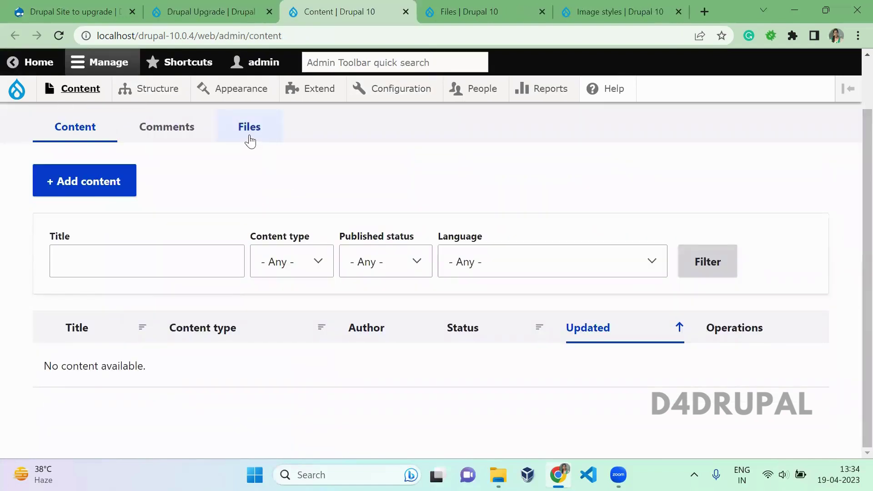
key("ctrl+w")
scroll(855, 169, "down", 1)
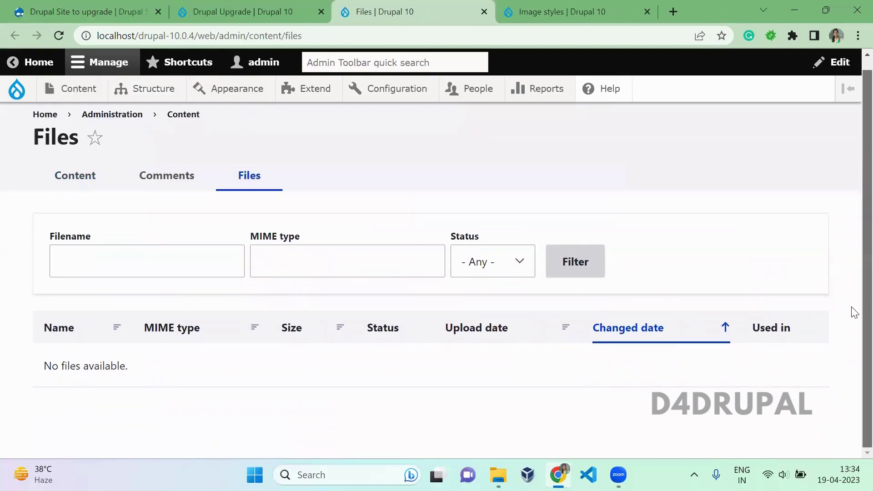
key("ctrl+w")
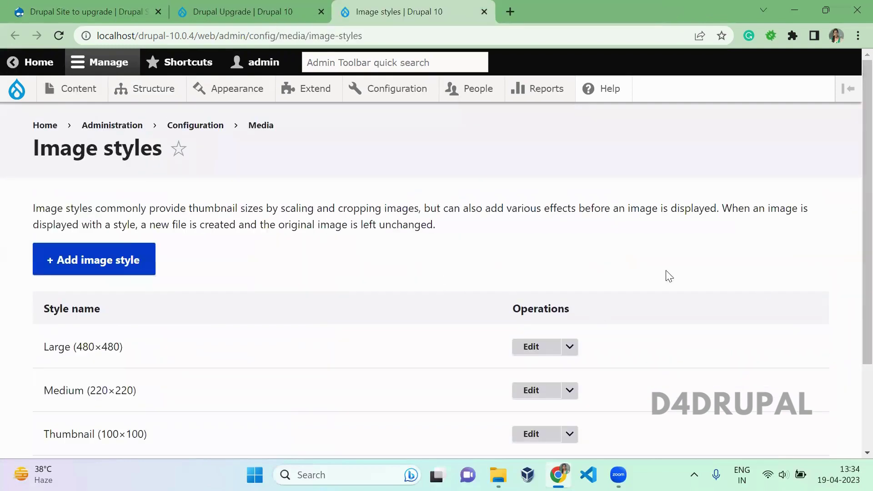
scroll(853, 204, "down", 2)
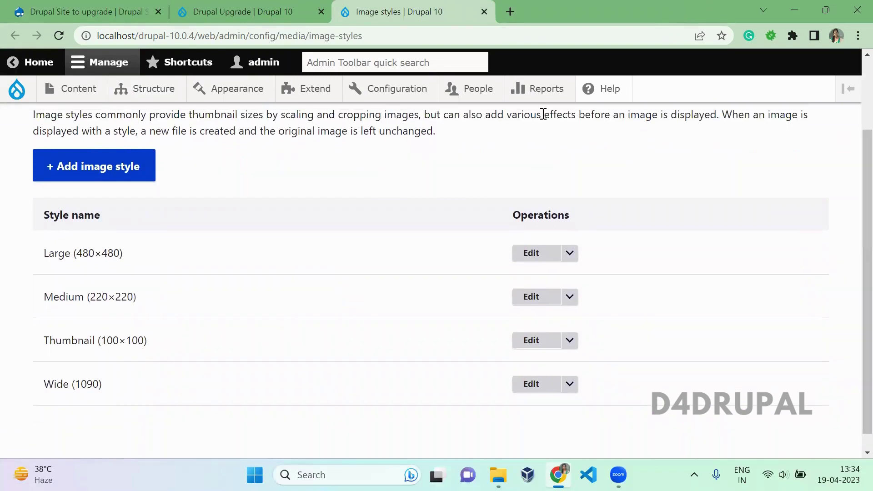
mouse_move(131, 91)
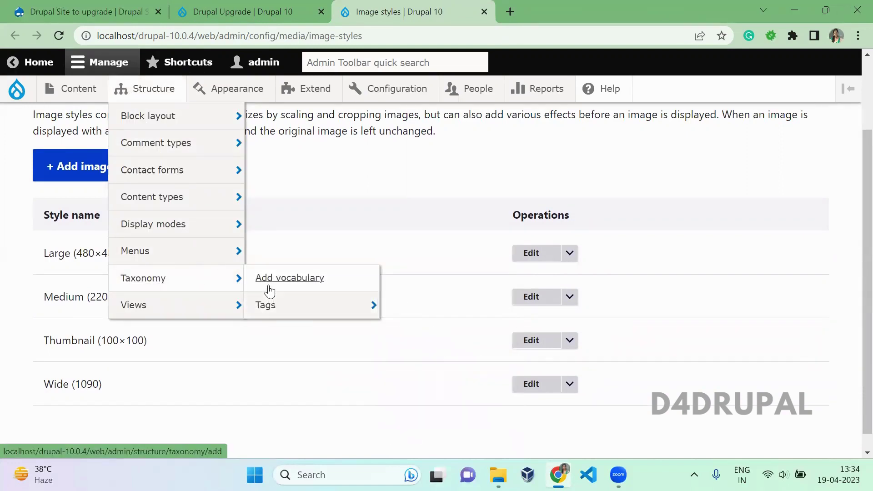
mouse_move(197, 259)
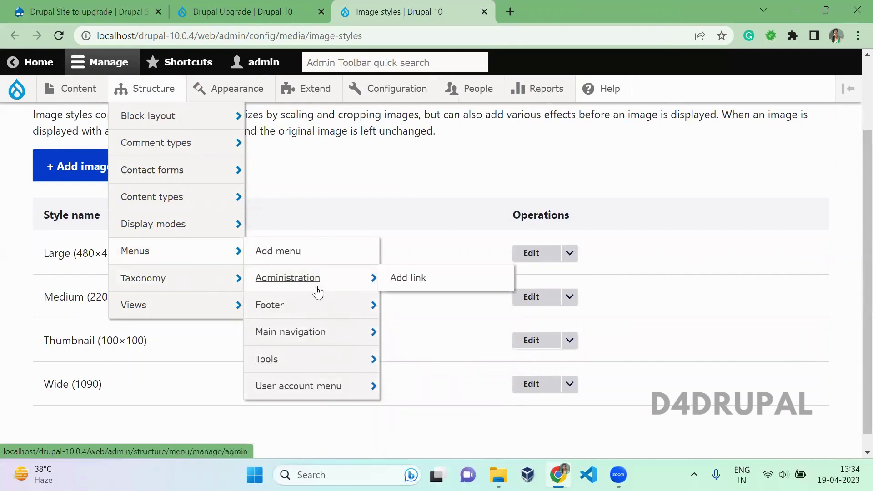
key("ctrl+w")
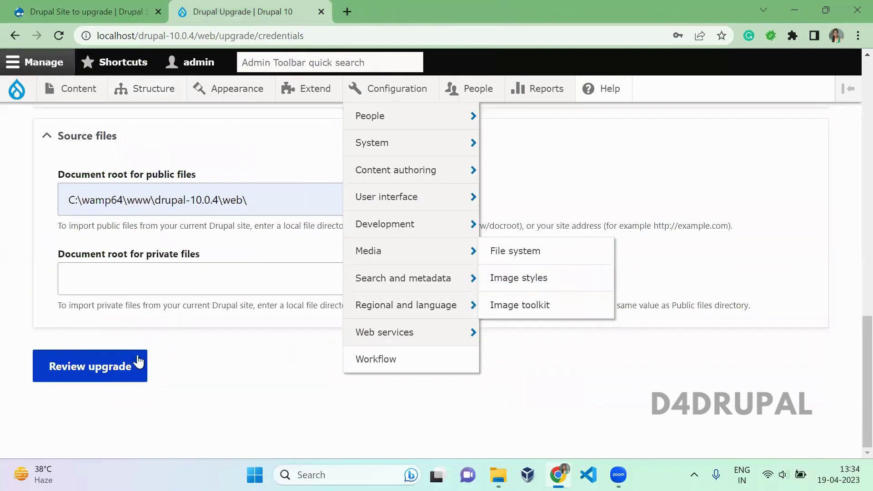
- Submit the credentials form for the upgrade review, and acknowledge the possible data loss to continue past the analysis report
left_click(109, 383)
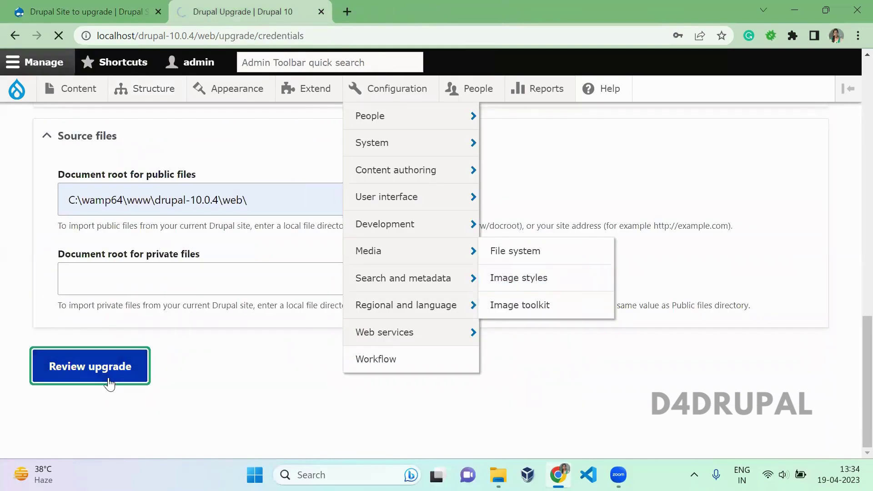
left_click(162, 284)
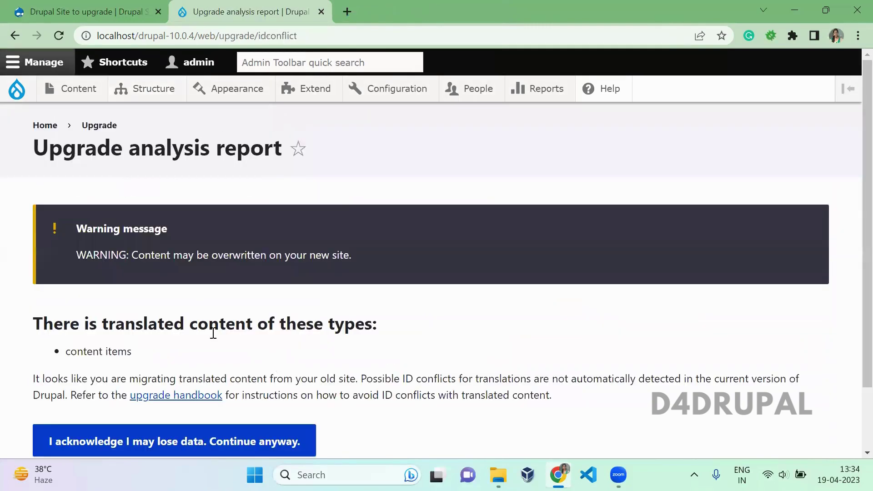
scroll(295, 352, "down", 1)
scroll(295, 351, "down", 1)
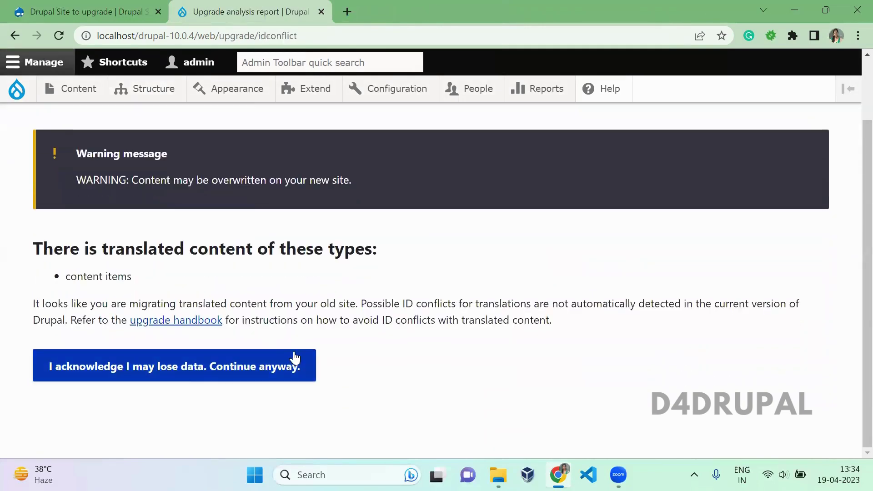
left_click(198, 382)
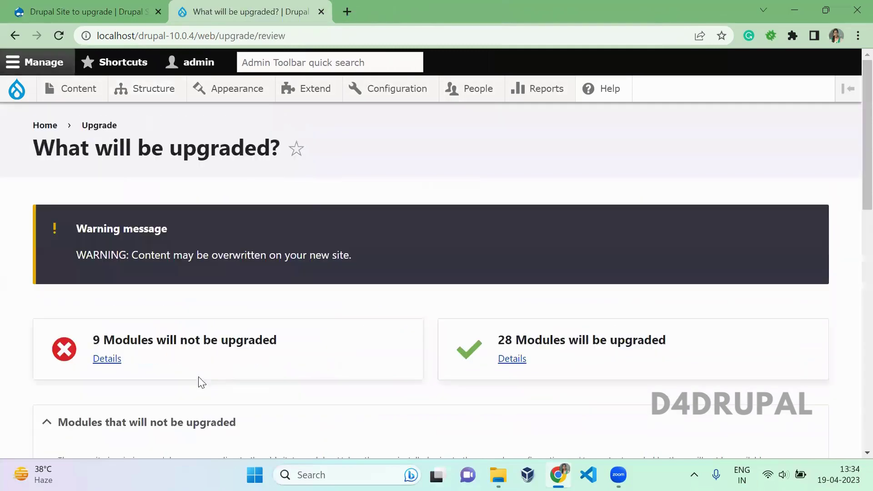
- Examine the module upgrade summary and the list of Drupal 7 modules that will not be upgraded
scroll(199, 382, "down", 5)
scroll(199, 382, "up", 3)
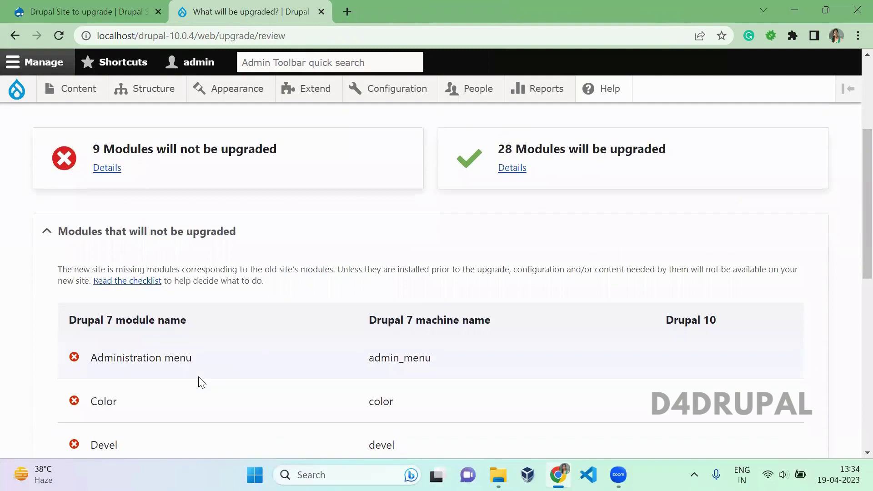
left_click_drag(570, 164, 500, 147)
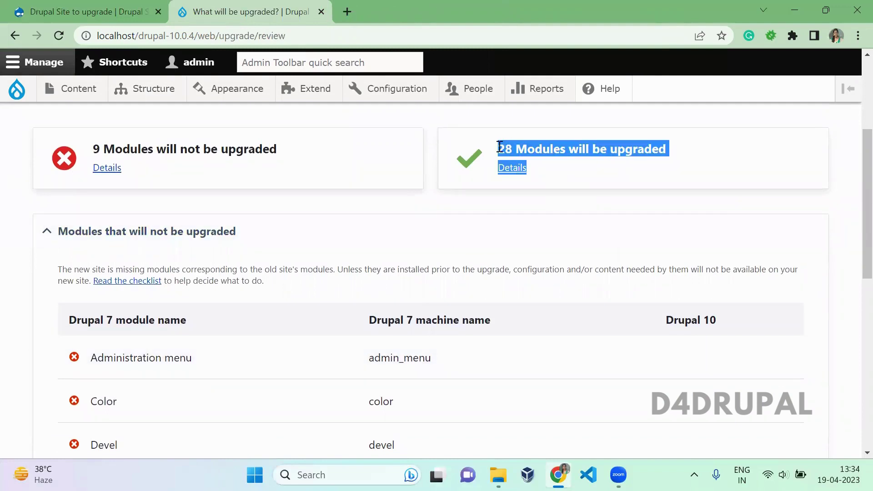
left_click_drag(196, 197, 150, 144)
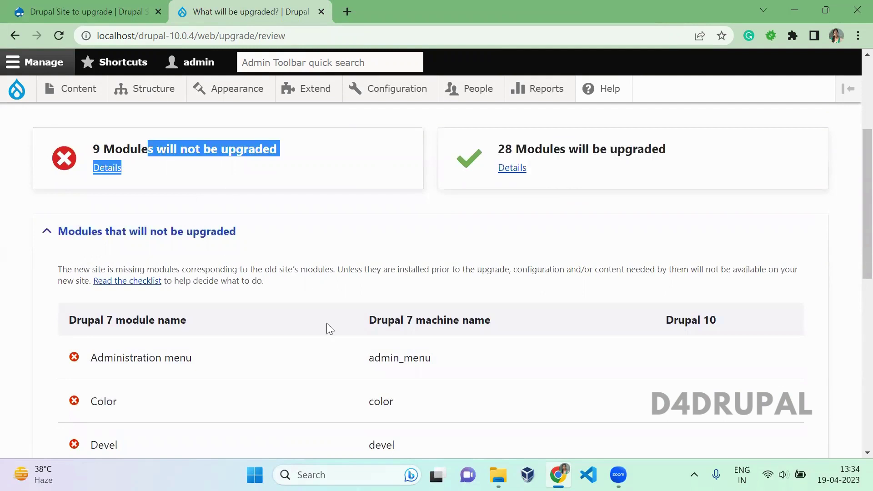
left_click(327, 323)
scroll(330, 329, "down", 1)
scroll(328, 326, "down", 6)
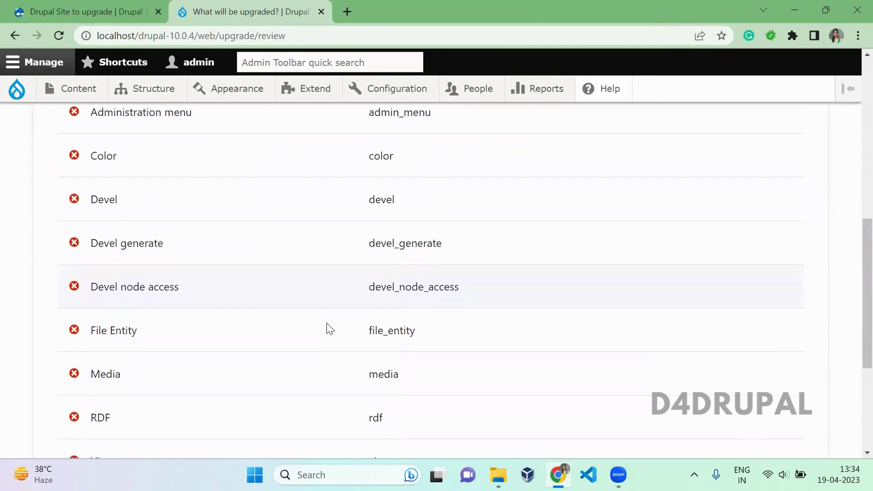
scroll(328, 327, "up", 2)
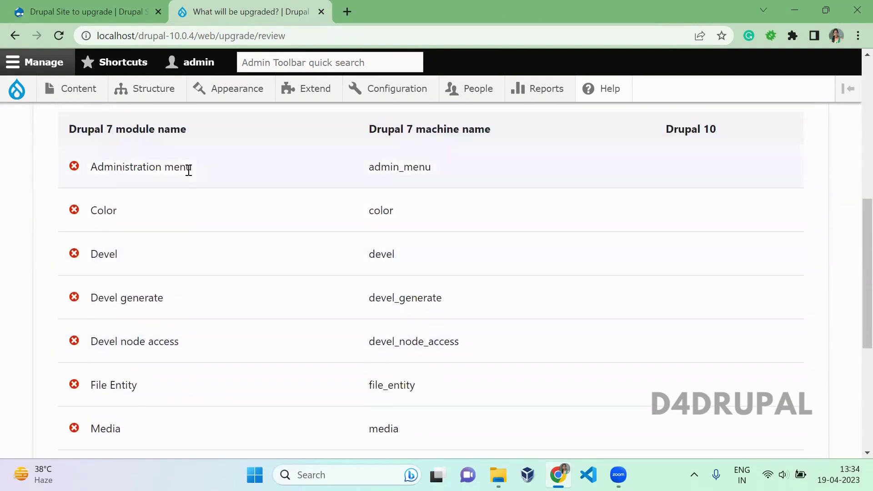
left_click_drag(191, 167, 114, 167)
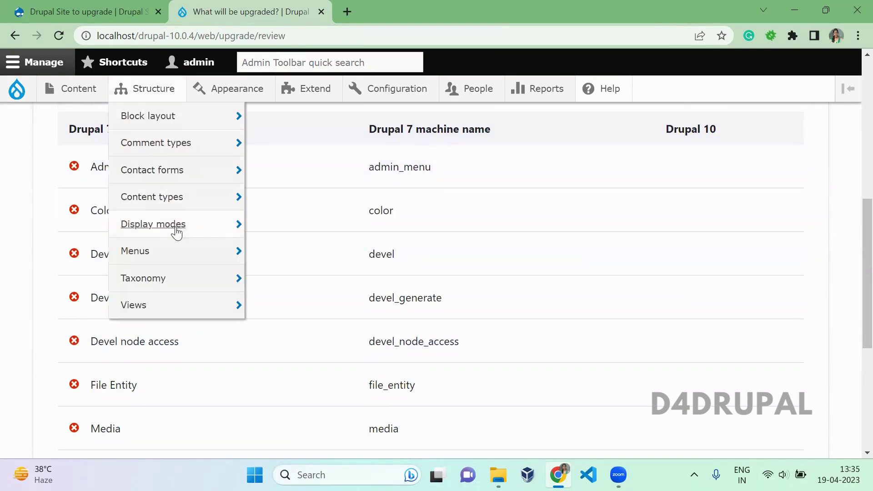
- Review the Drupal 7 modules that will not be upgraded and those that will be, and perform the upgrade
scroll(299, 198, "down", 1)
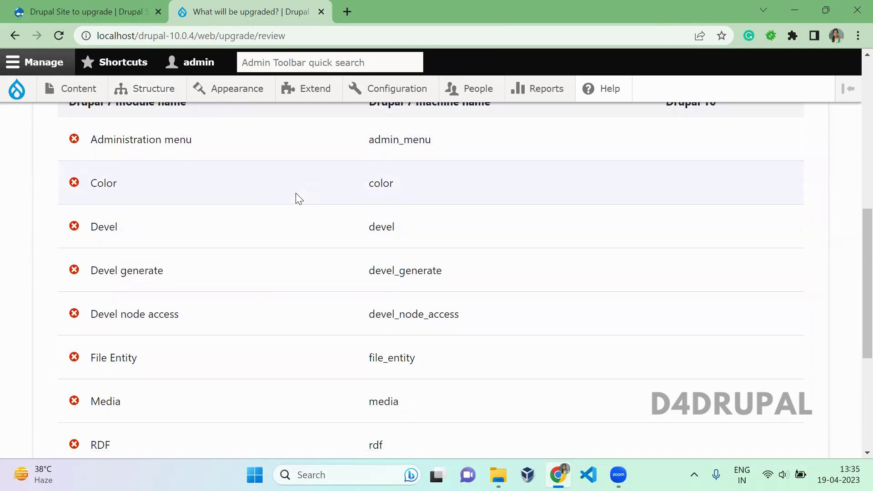
scroll(298, 199, "down", 5)
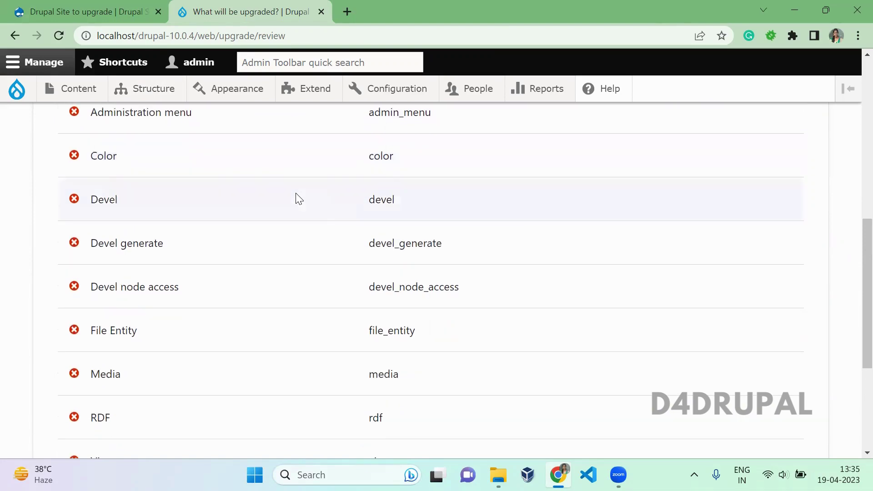
left_click(135, 313)
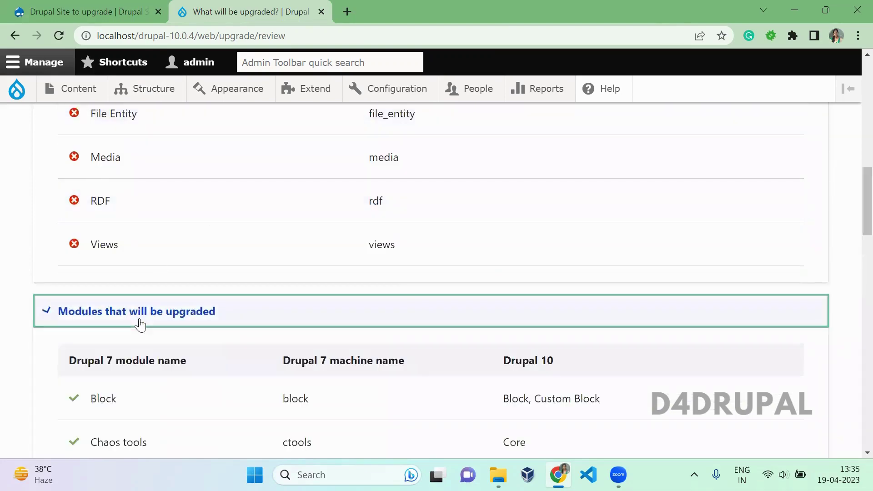
scroll(139, 320, "down", 9)
scroll(139, 320, "down", 12)
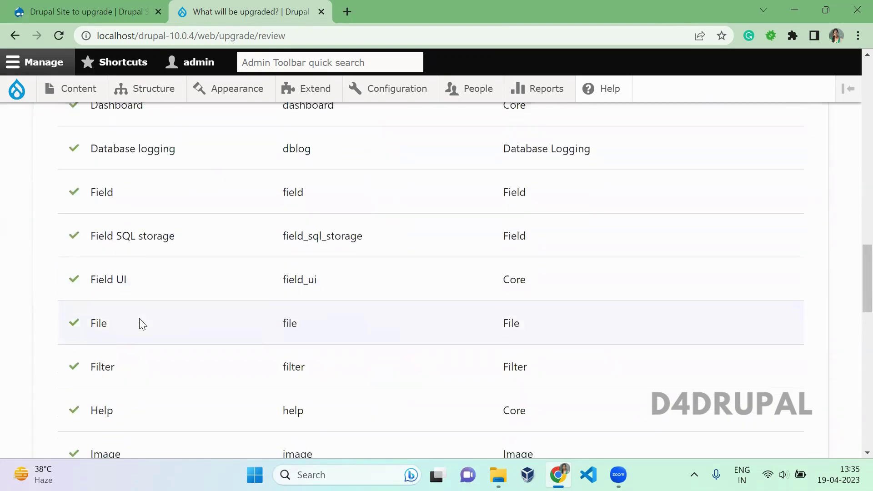
scroll(139, 320, "down", 6)
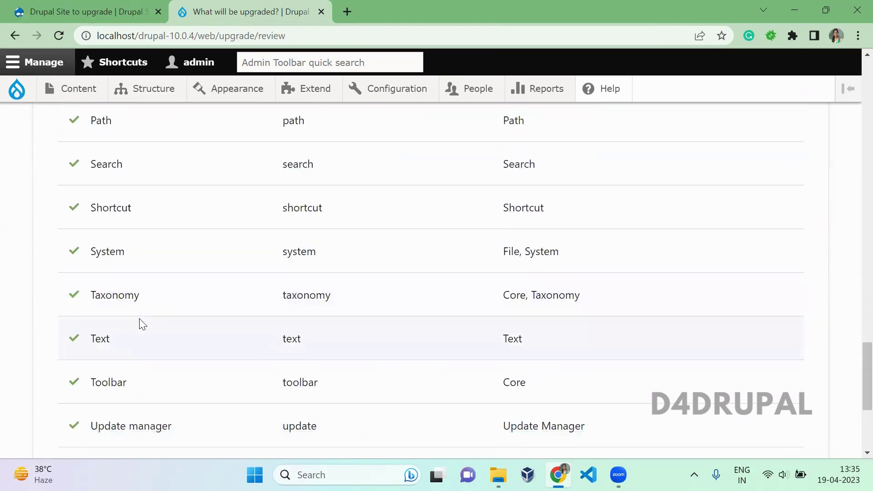
left_click(113, 367)
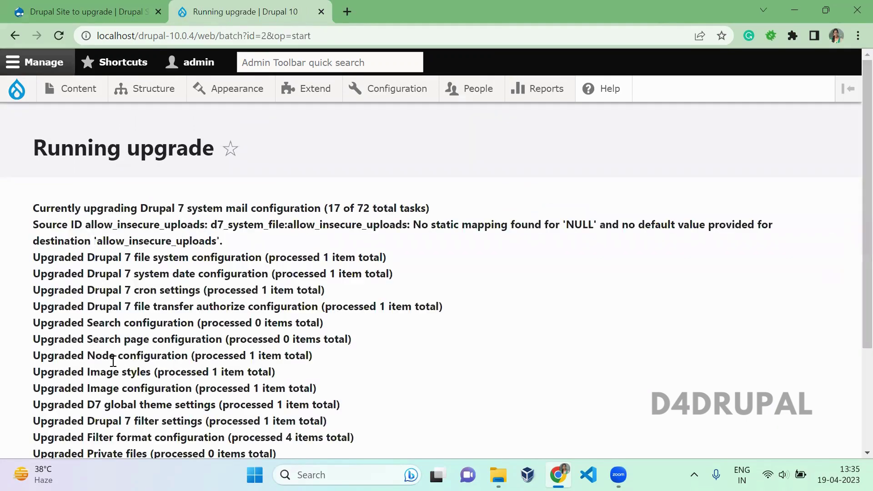
scroll(113, 362, "down", 3)
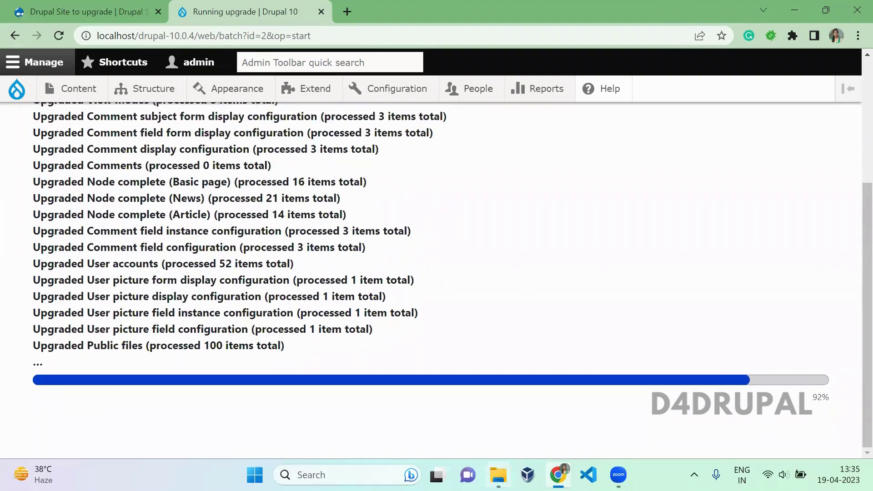
- Switch to File Explorer, open the drupal-7.95\sites\default\files folder under wamp64\www, and select all its items
left_click(499, 475)
left_click(305, 81)
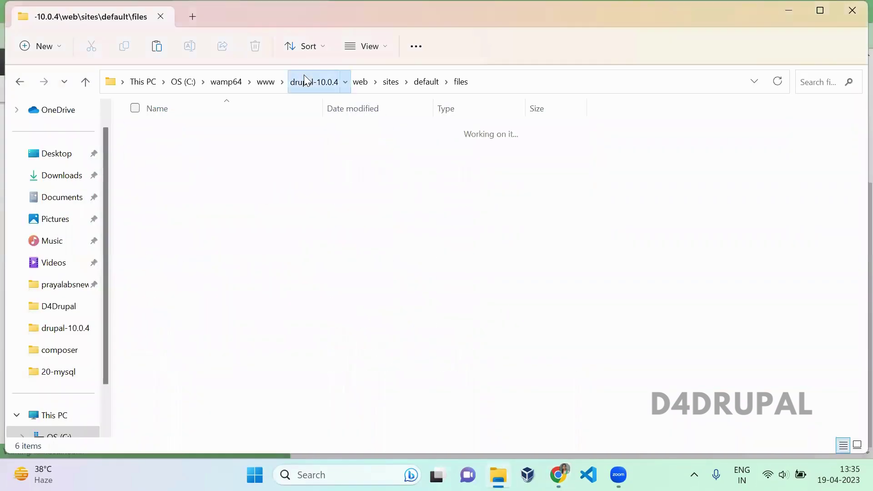
left_click(263, 85)
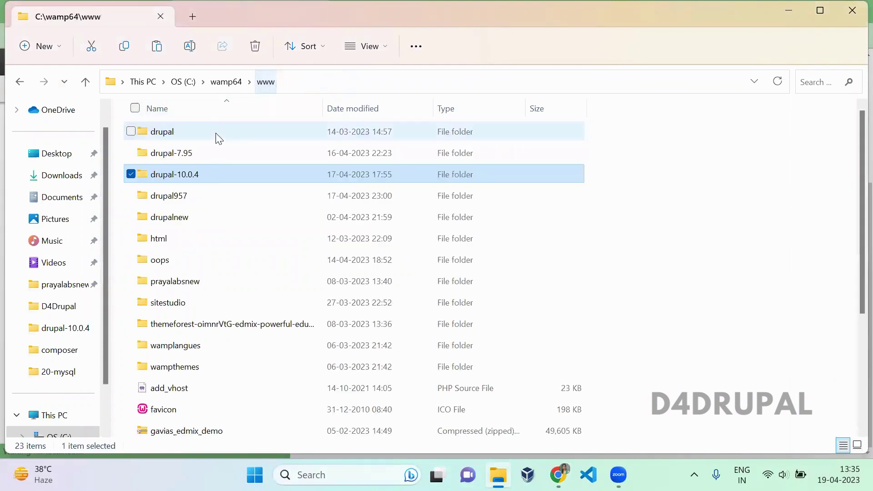
double_click(215, 152)
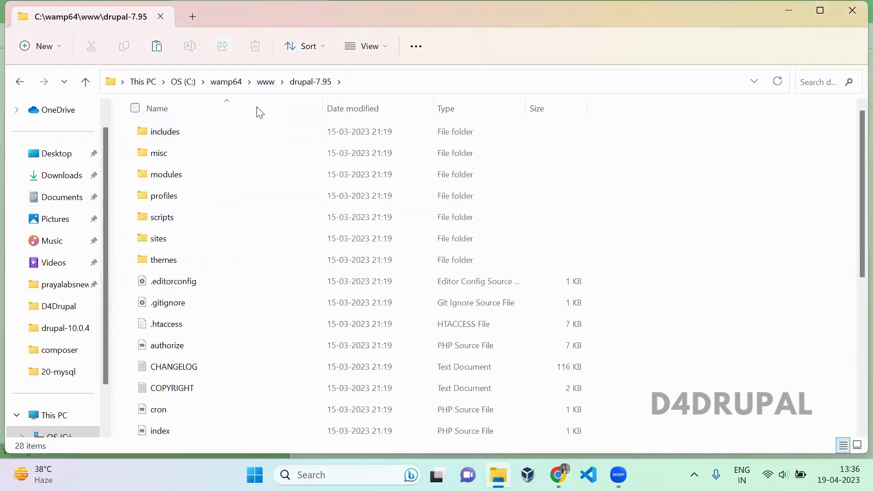
double_click(188, 245)
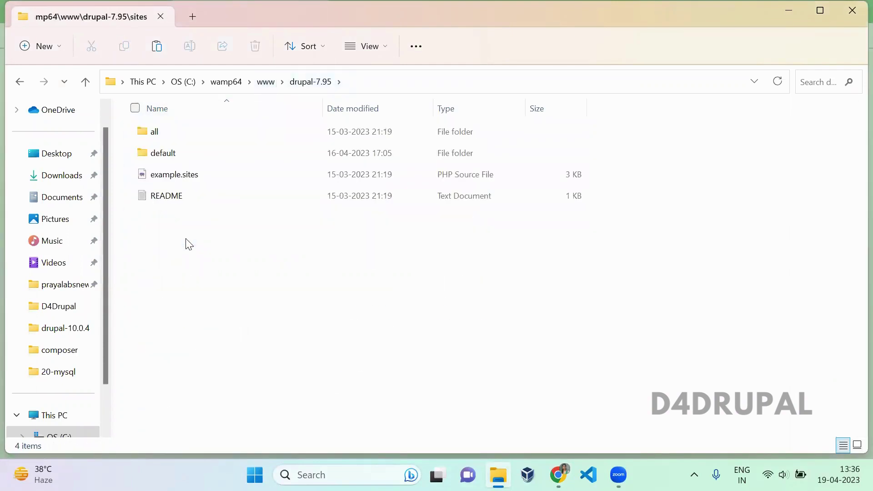
double_click(216, 151)
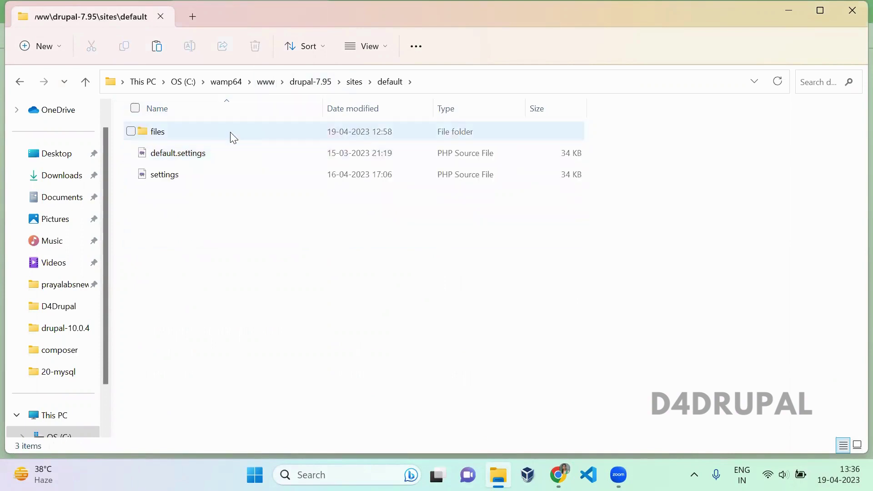
double_click(230, 134)
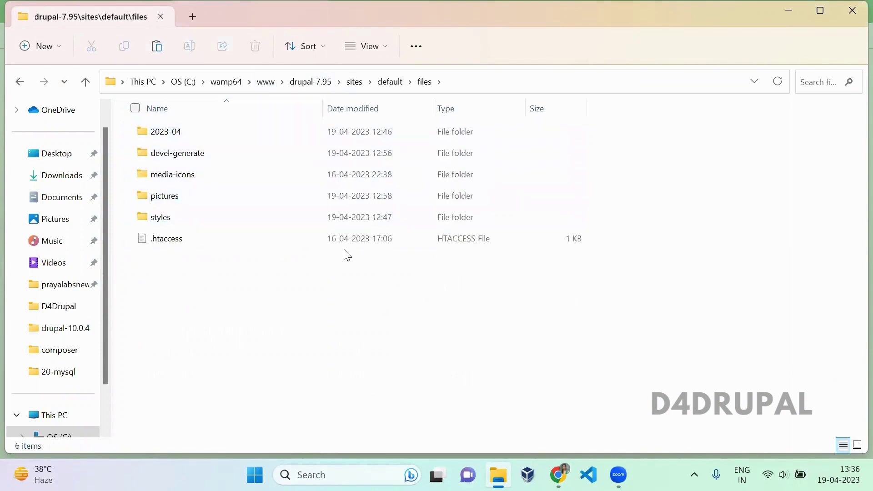
key("ctrl+a")
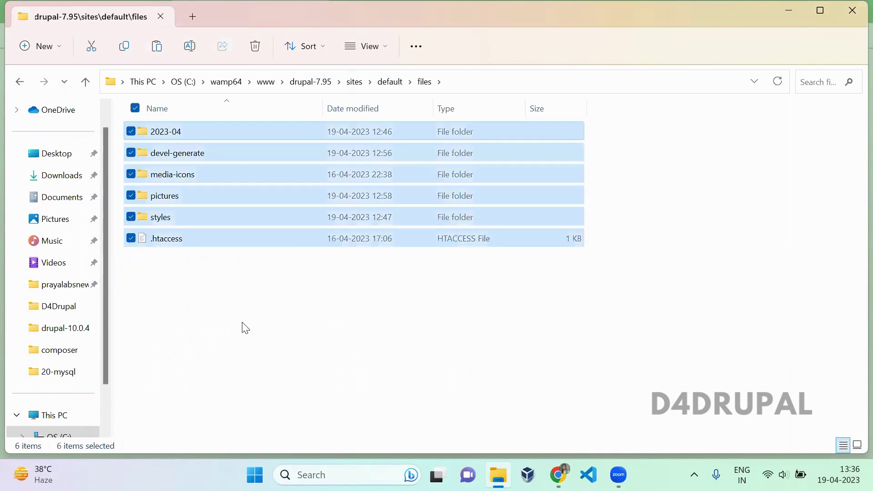
- Open the drupal-10.0.4\web\sites\default\files folder to view its contents, and switch back to Chrome
left_click(265, 80)
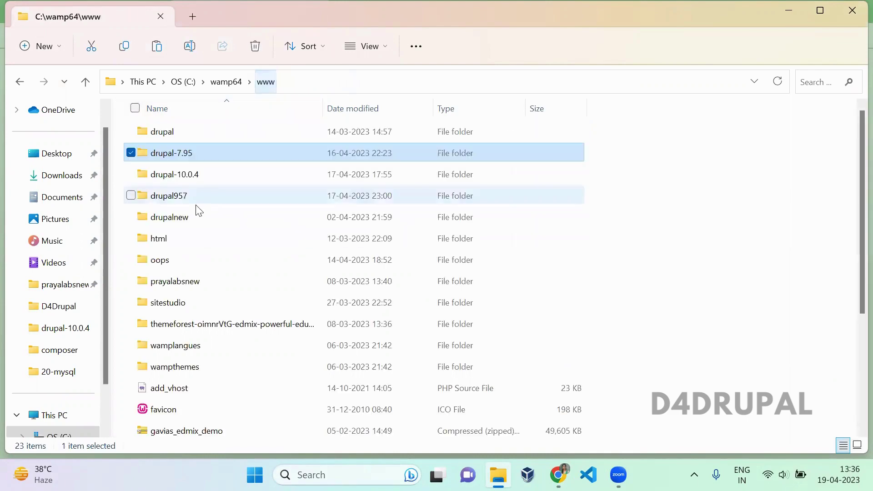
double_click(217, 184)
double_click(223, 154)
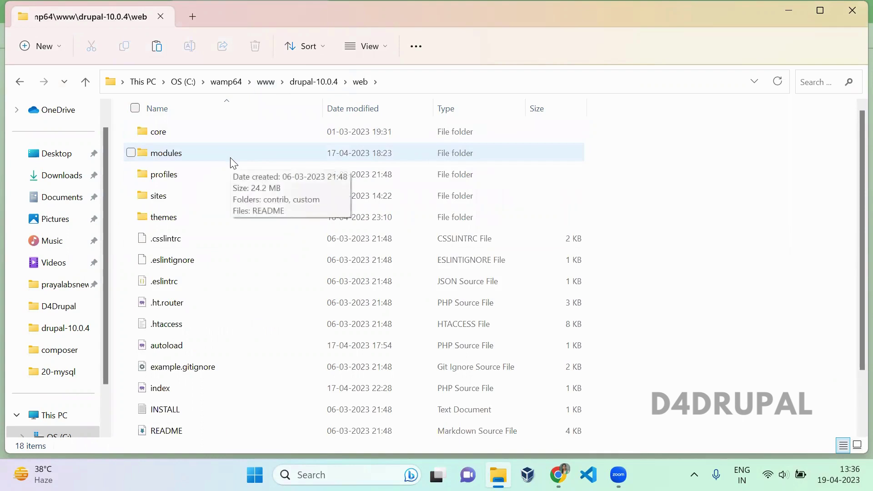
double_click(204, 194)
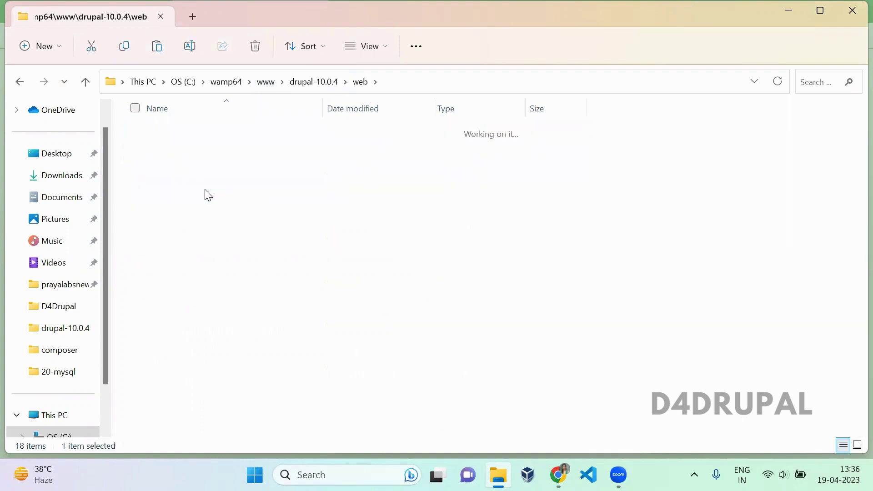
double_click(221, 138)
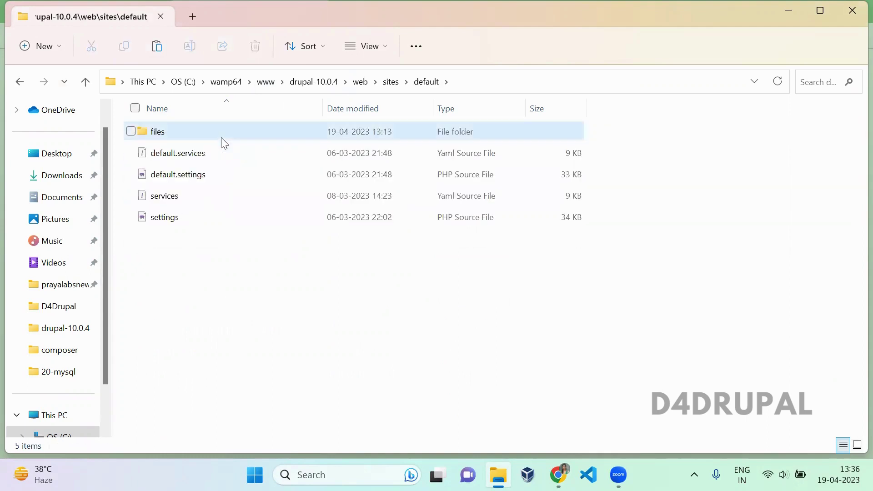
double_click(221, 137)
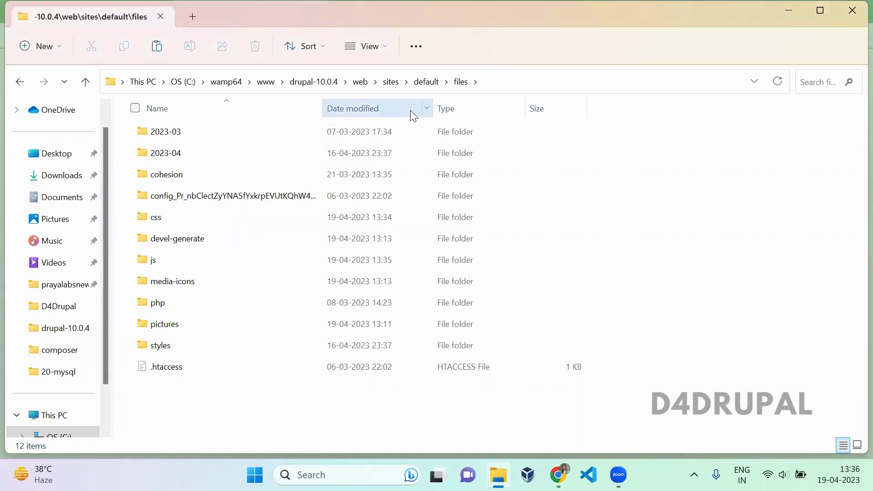
key("alt+Tab")
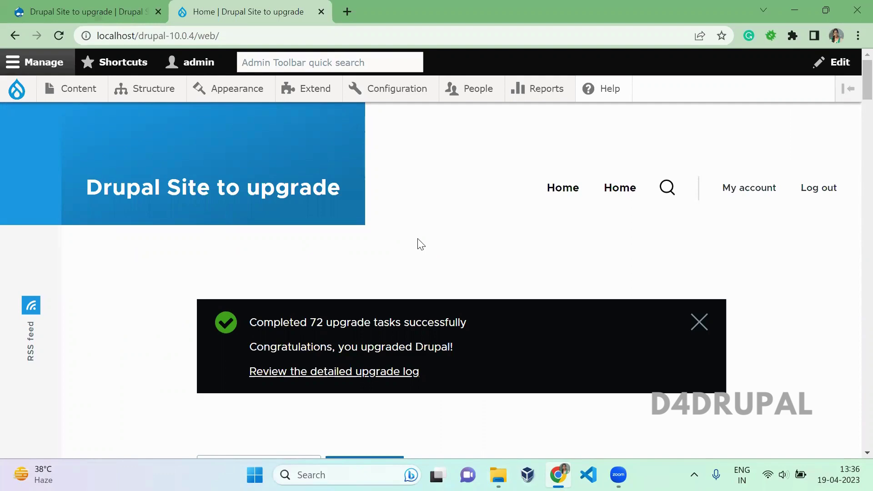
- Open the content administration list on the Drupal 7 site and on the upgraded Drupal 10 site to compare them
left_click(86, 11)
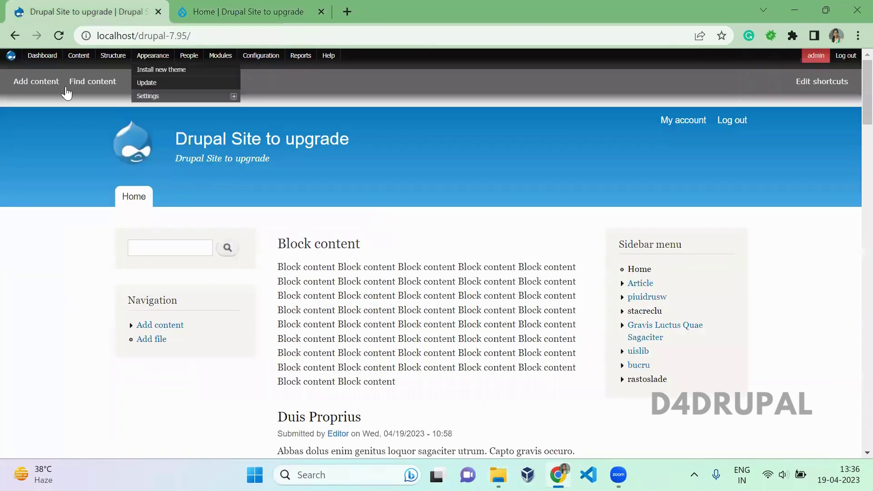
left_click(88, 57)
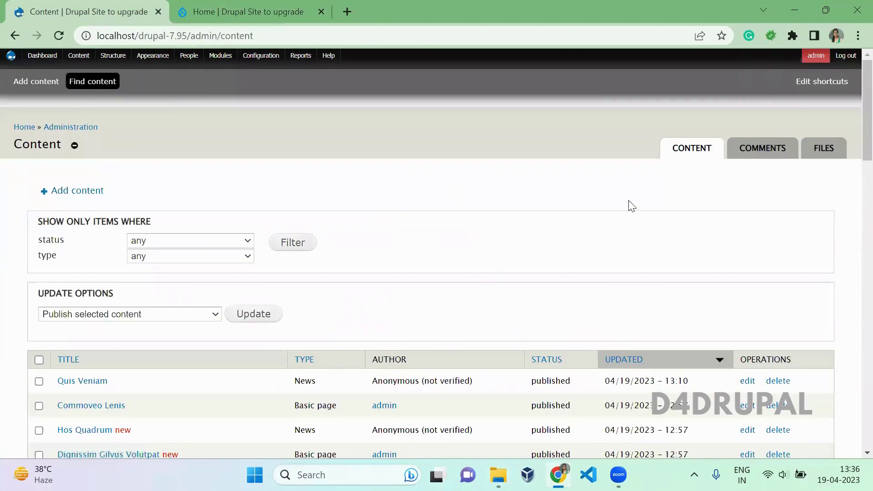
left_click_drag(852, 88, 852, 58)
left_click(241, 12)
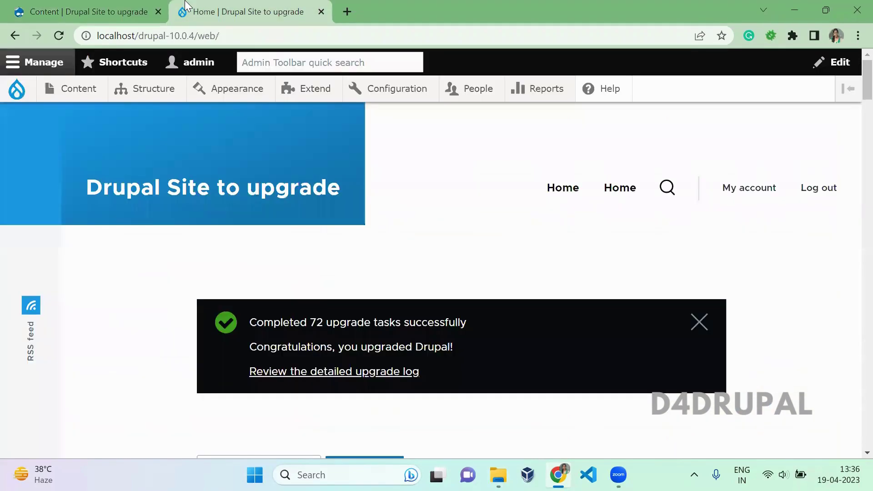
left_click(76, 88)
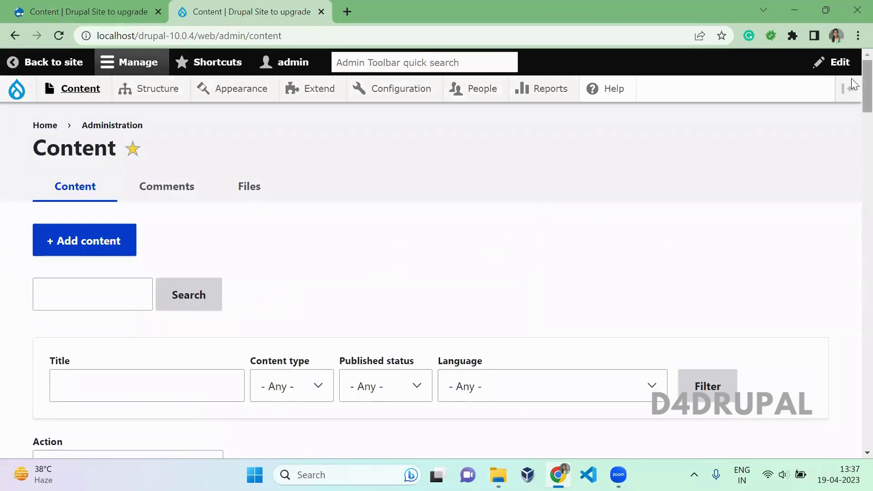
left_click_drag(852, 78, 854, 128)
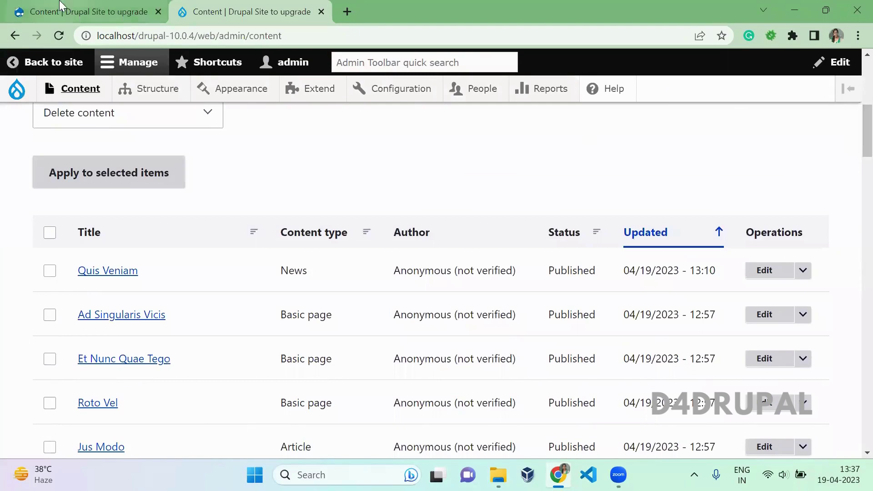
- Open the News item Quis Veniam for editing on the Drupal 7 site and examine its media field
left_click(64, 12)
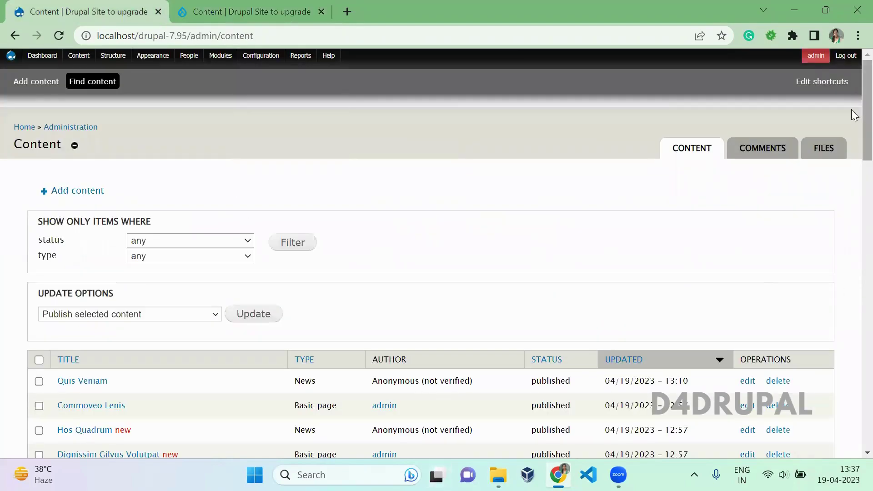
scroll(851, 129, "down", 2)
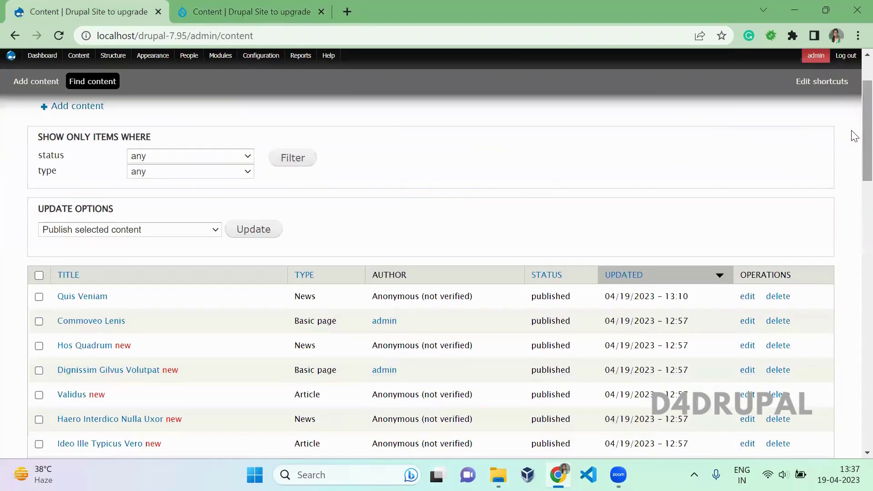
left_click(746, 297)
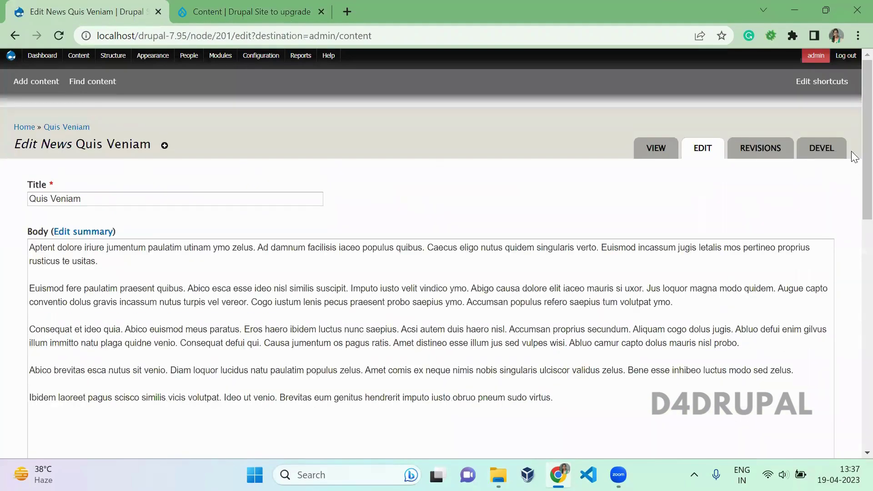
scroll(852, 203, "down", 8)
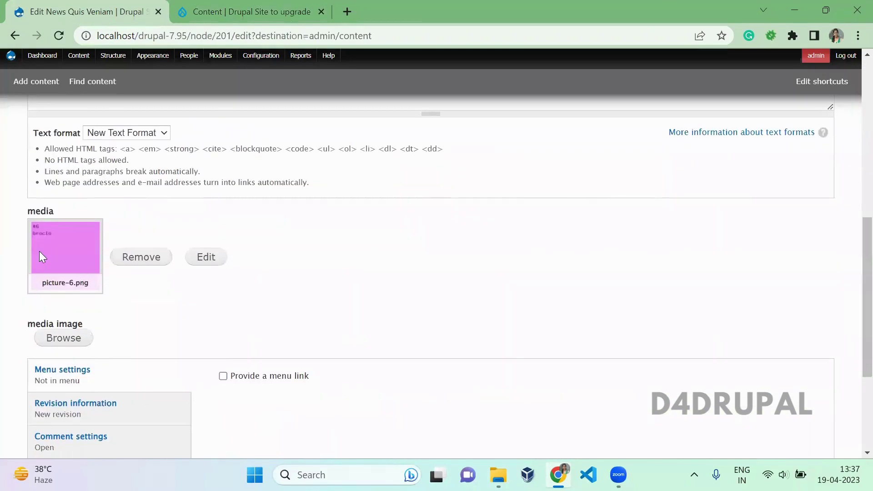
- Open Quis Veniam for editing on the Drupal 10 site, view its picture-6.png media file, and close the image tab
left_click(200, 10)
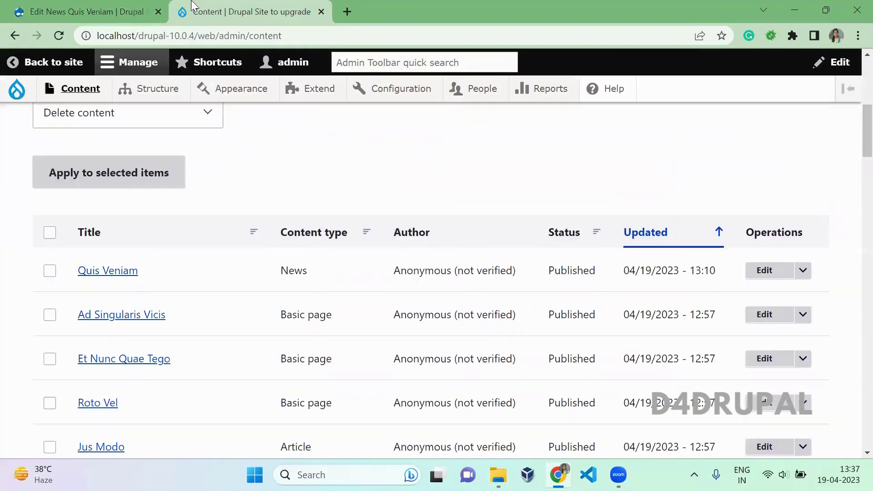
left_click(751, 270)
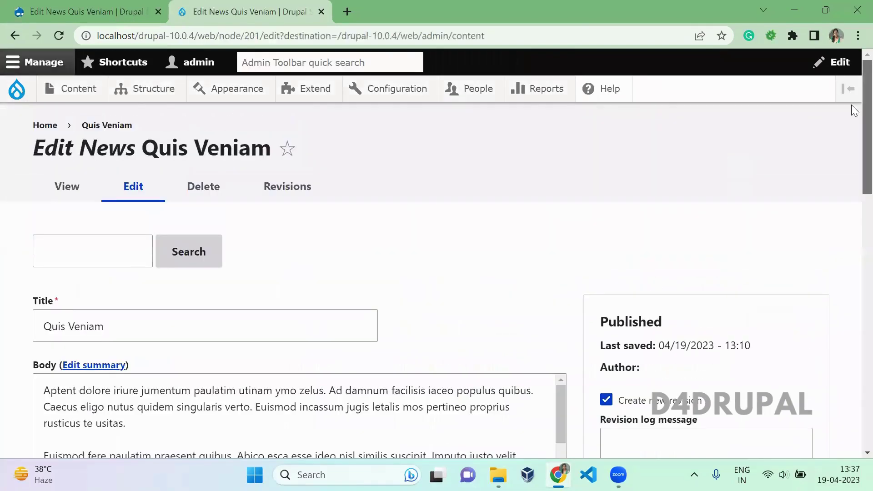
scroll(851, 249, "down", 10)
scroll(852, 254, "up", 1)
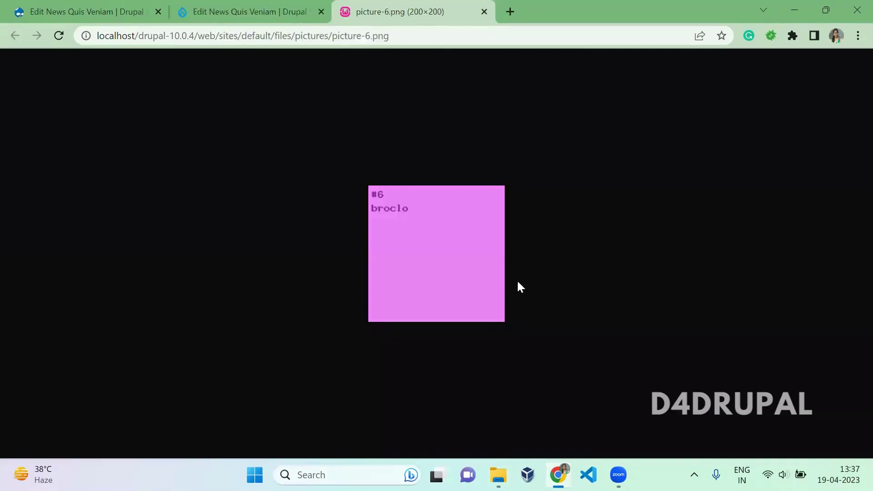
key("ctrl+w")
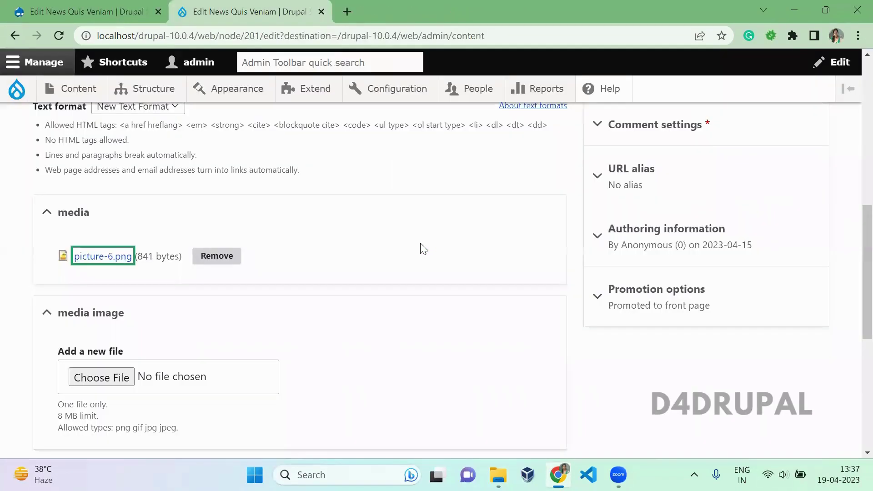
- Leave the Quis Veniam edit forms on both sites and open the Files list on the Drupal 10 site
left_click(18, 36)
key("ctrl+shift+Tab")
left_click(16, 35)
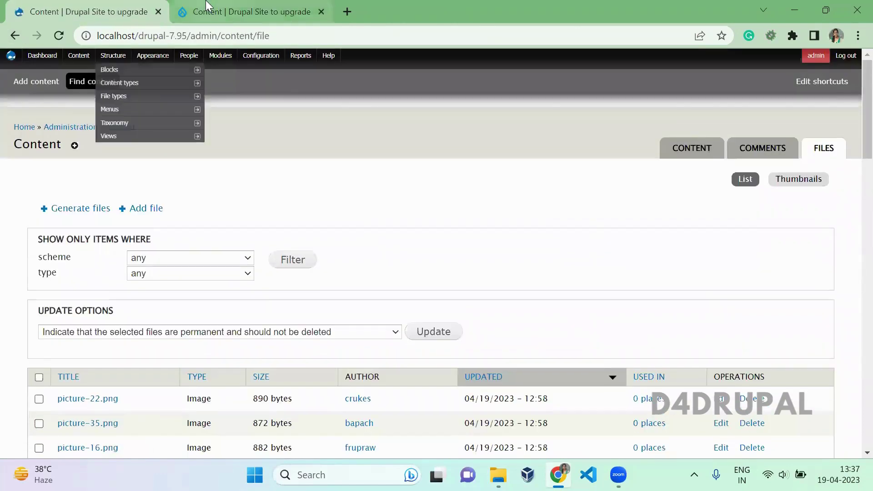
left_click(197, 6)
mouse_move(81, 88)
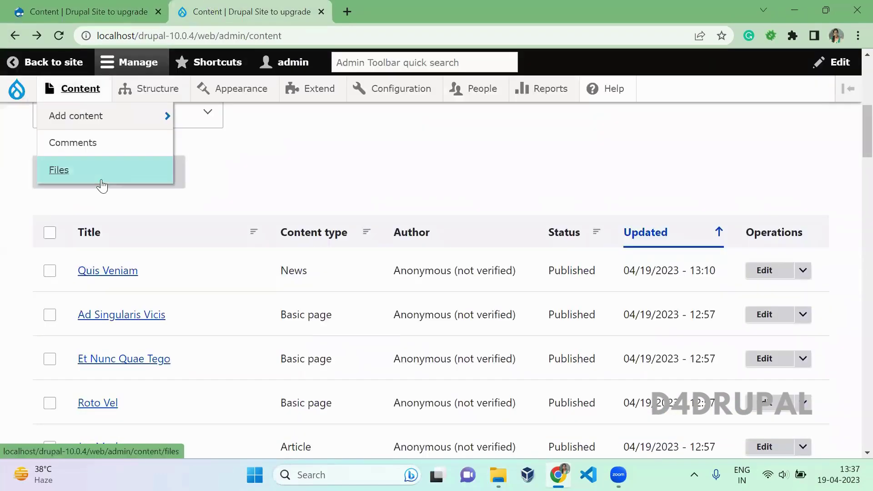
- Review the Drupal 7 file list to its end, compare it with the Drupal 10 file list, and go to that list's second page
left_click(44, 7)
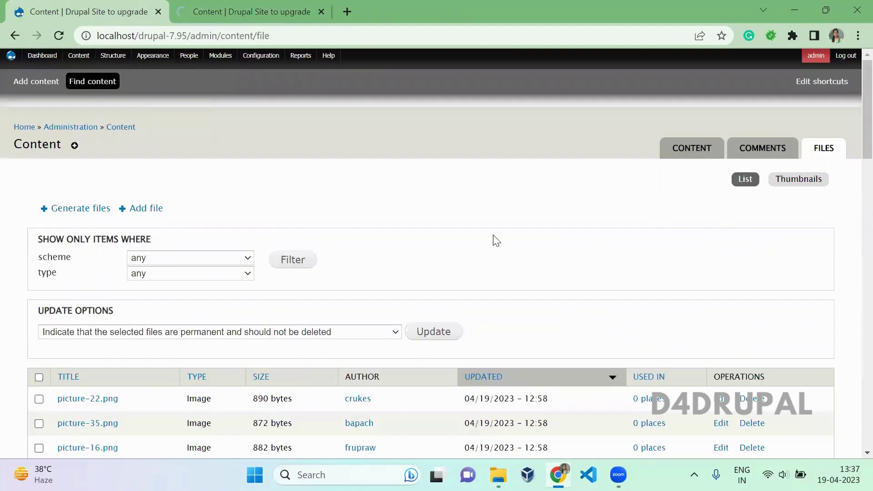
scroll(853, 146, "down", 10)
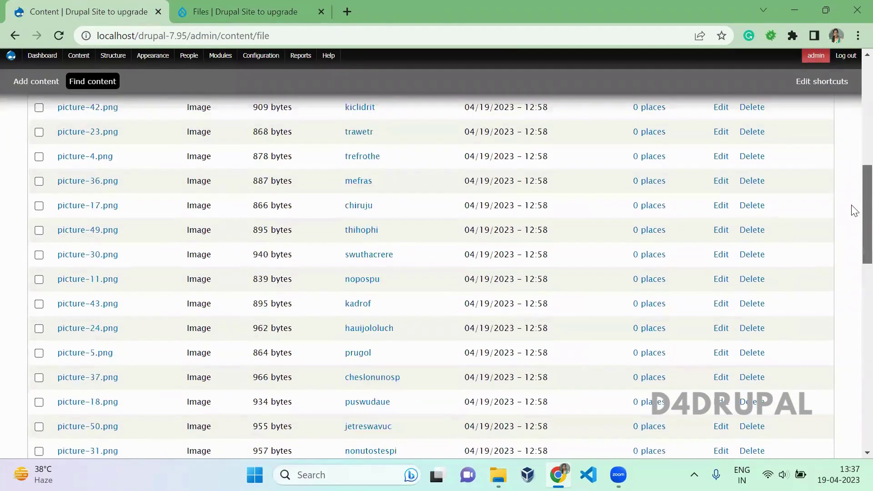
left_click_drag(853, 210, 854, 405)
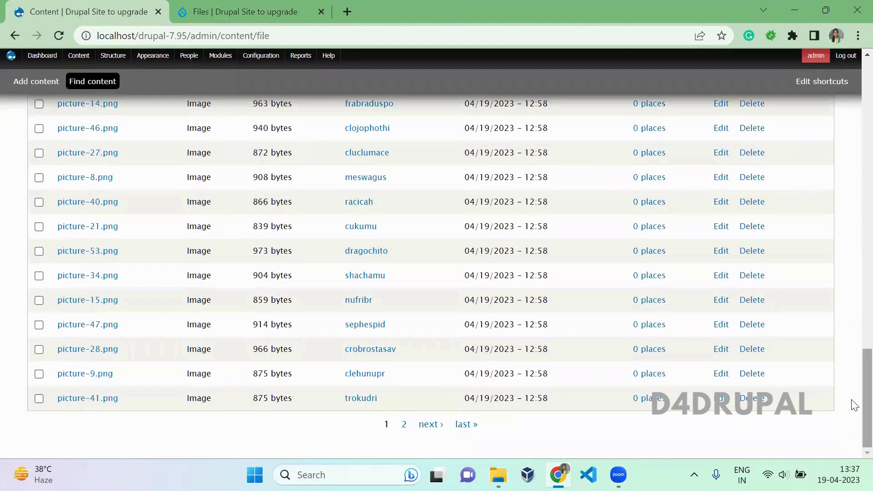
key("ctrl+Tab")
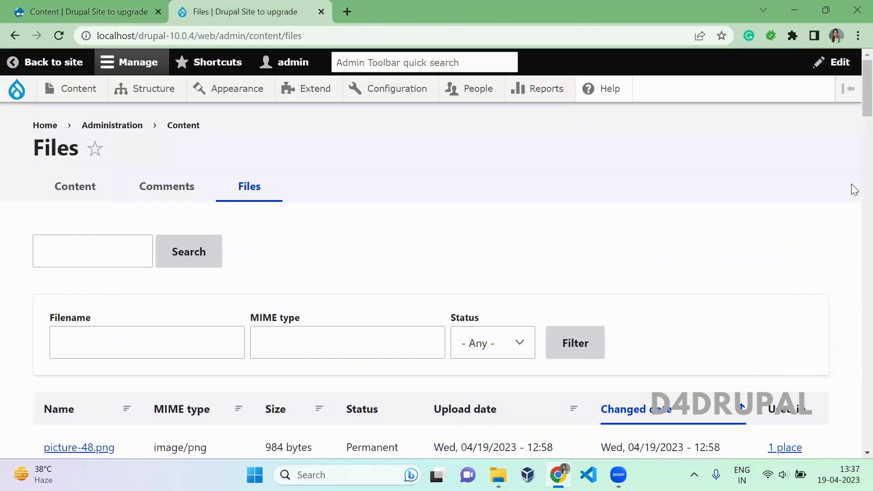
left_click_drag(853, 84, 854, 396)
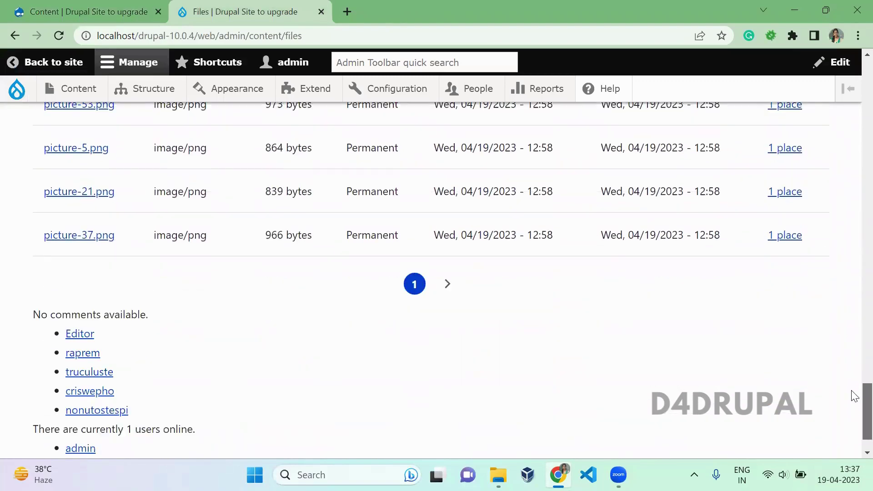
left_click(448, 286)
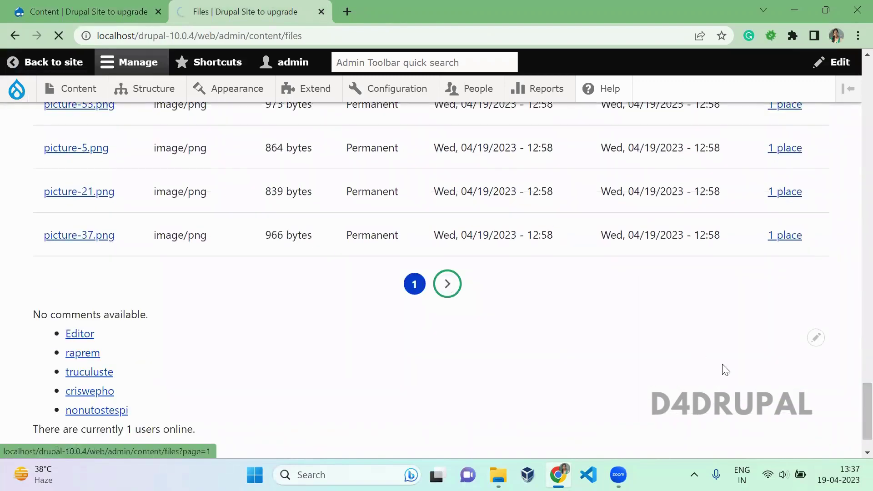
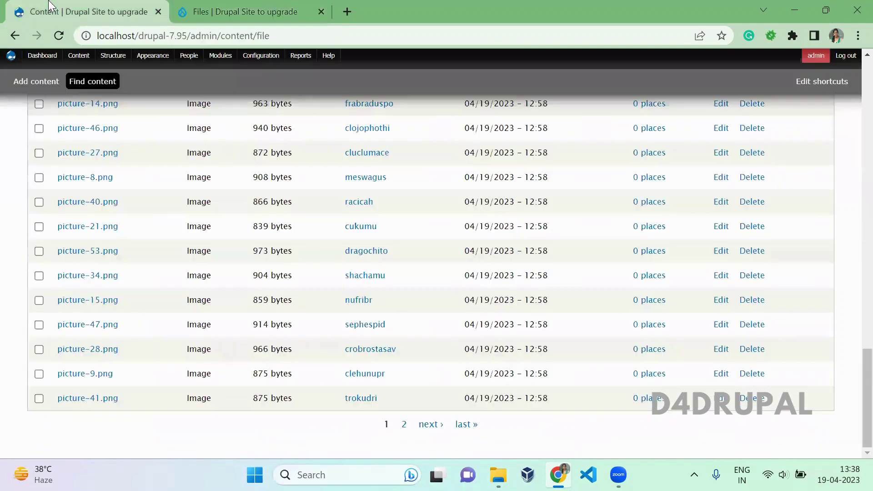
- Open the Blocks page on the Drupal 7 site and the Block layout page on the Drupal 10 site
mouse_move(79, 64)
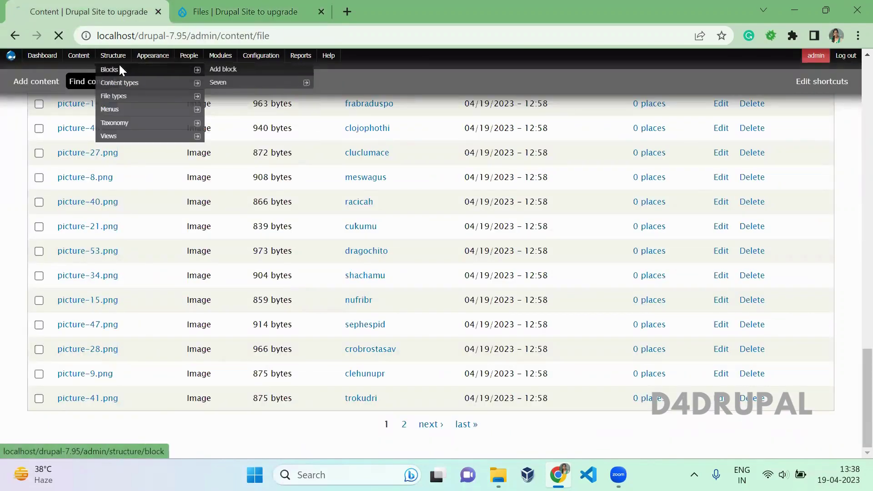
left_click(119, 69)
left_click(204, 12)
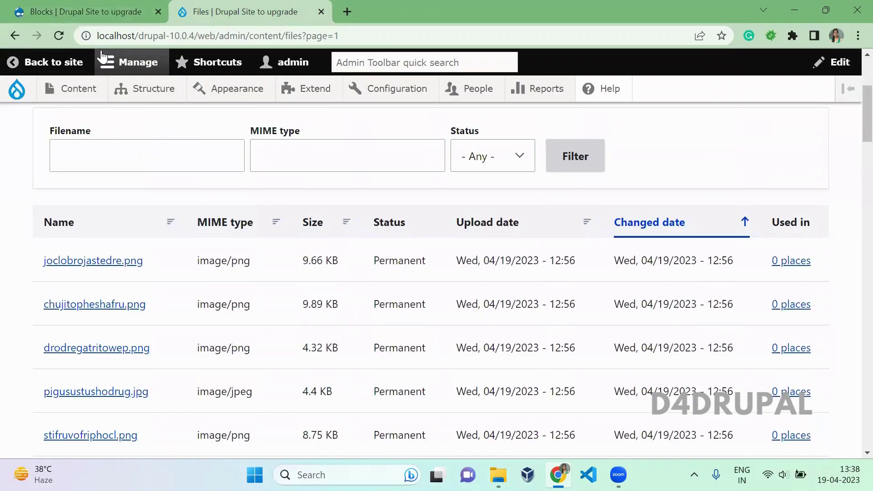
mouse_move(137, 91)
mouse_move(145, 118)
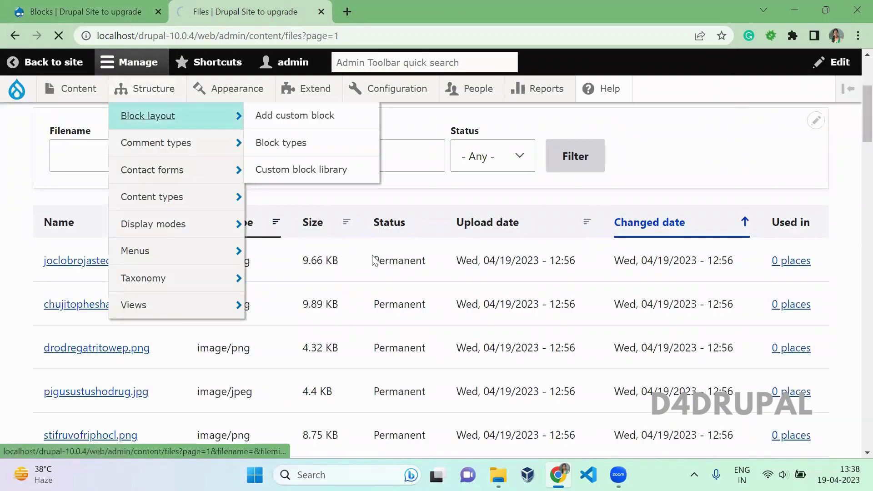
key("ctrl+Page_Up")
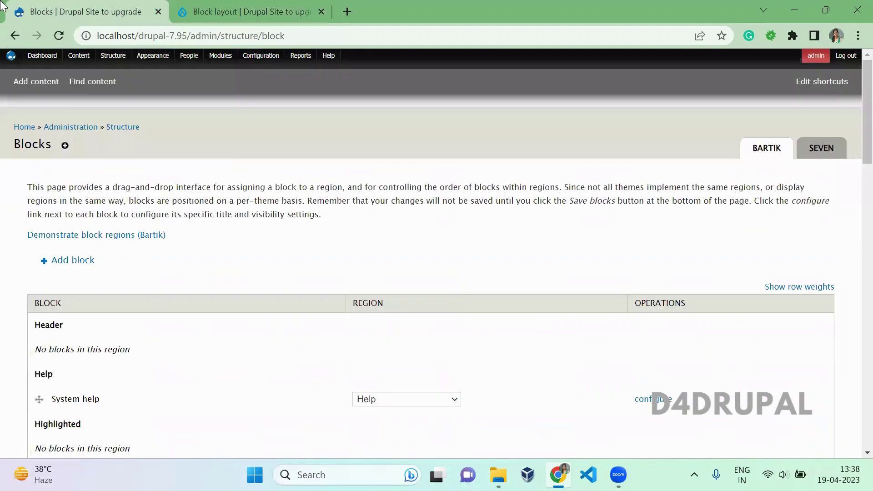
- Search the Drupal 7 Blocks page for "block co" and highlight the Block content entry
key("ctrl+f")
type("block co")
key("Escape")
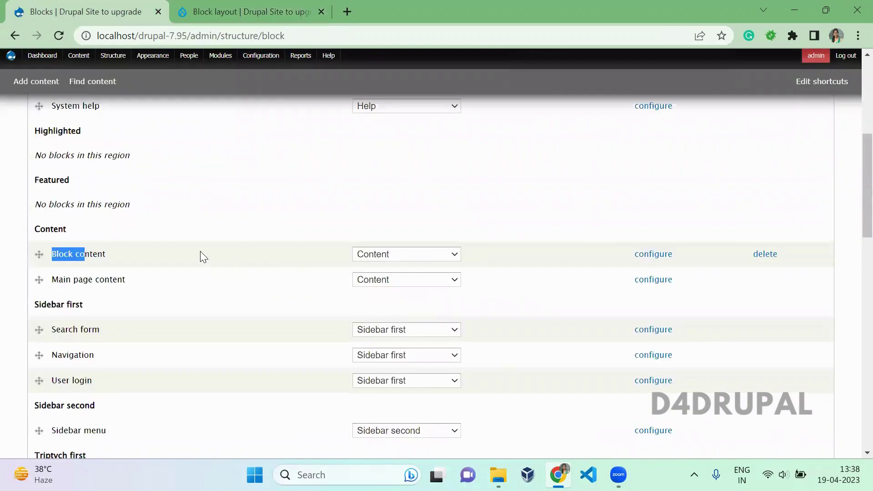
left_click_drag(186, 256, 70, 258)
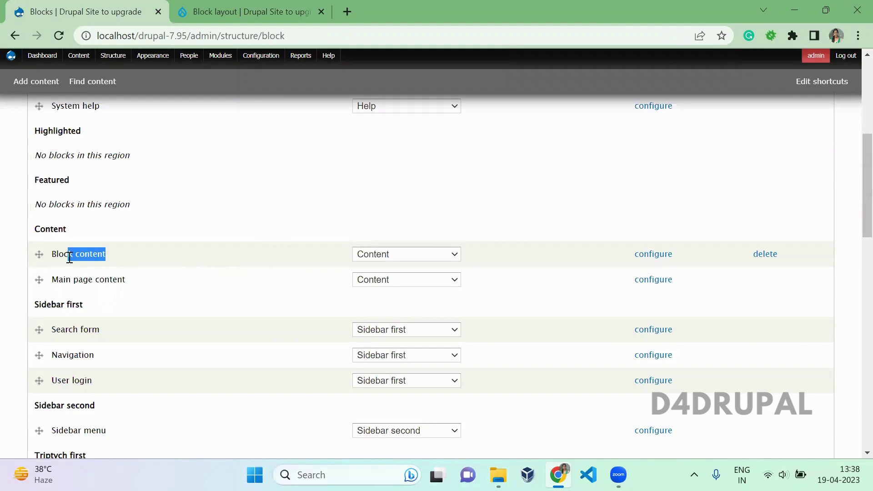
- Open the Custom block library on the Drupal 10 site and check its list for the Block content block
left_click(187, 4)
left_click(227, 179)
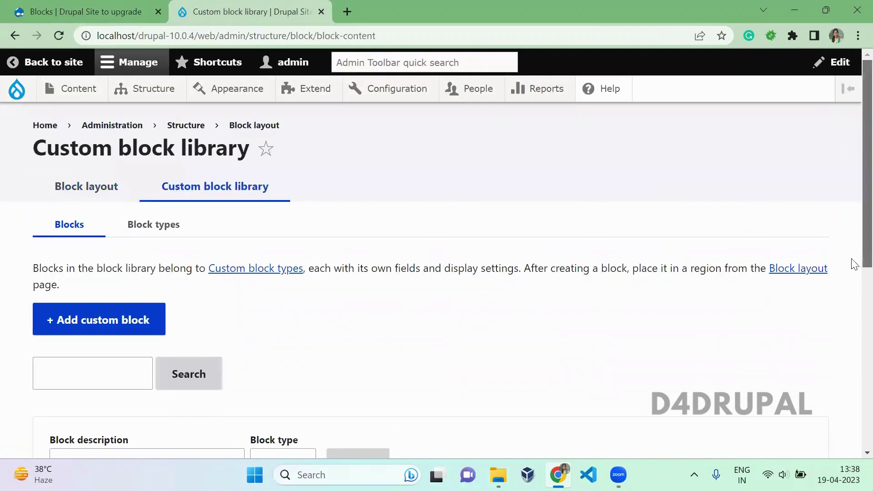
scroll(854, 276, "down", 5)
scroll(854, 263, "up", 1)
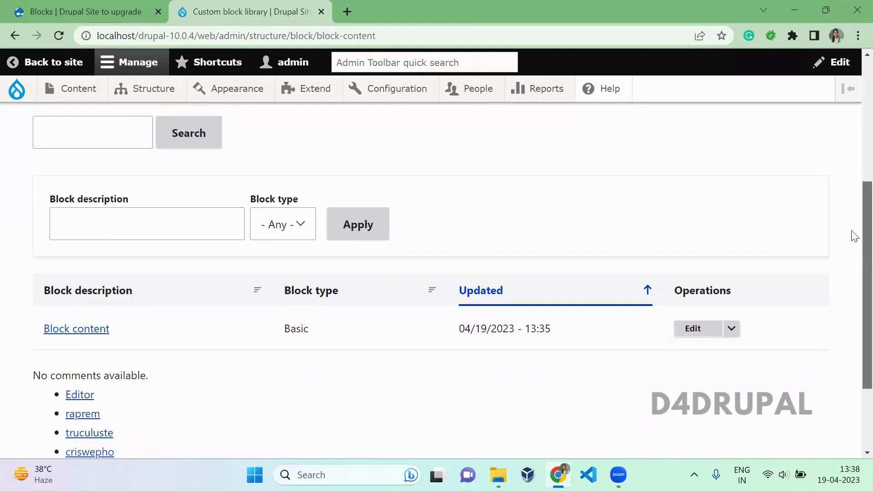
scroll(852, 236, "up", 5)
- Find the Block content block in the Content region of the Drupal 10 Block layout and compare its placement with Drupal 7
left_click(86, 187)
left_click(82, 11)
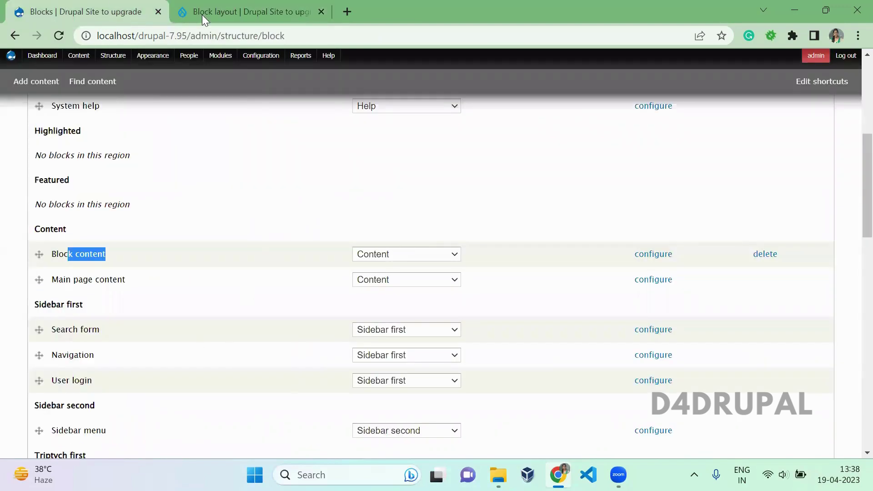
left_click(182, 12)
key("ctrl+f")
type("c")
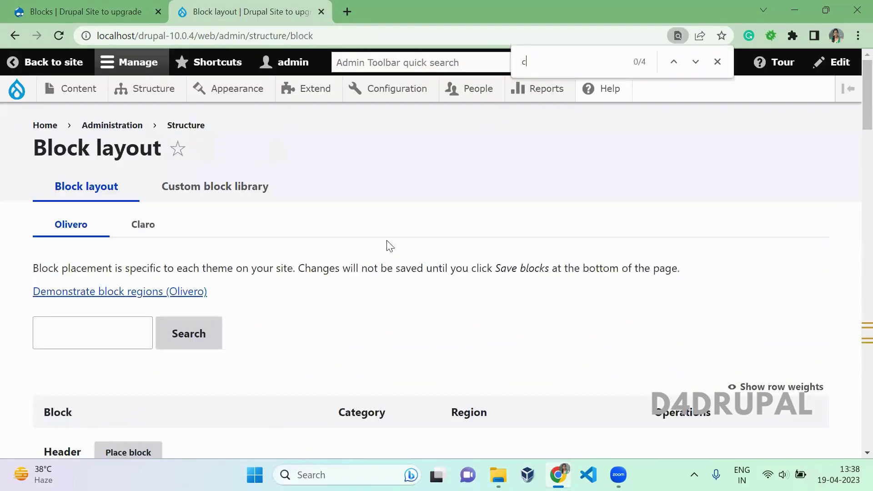
type("oj")
key("BackSpace")
type("nte")
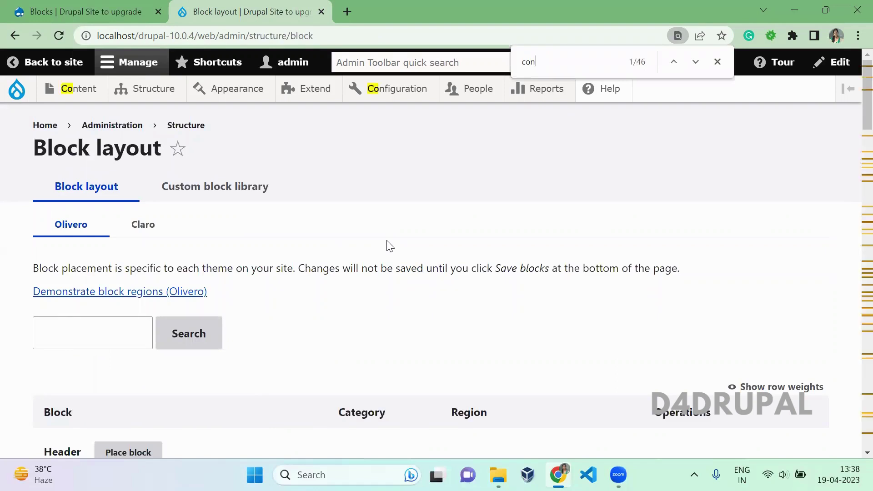
key("Return")
key("Escape")
scroll(390, 246, "down", 5)
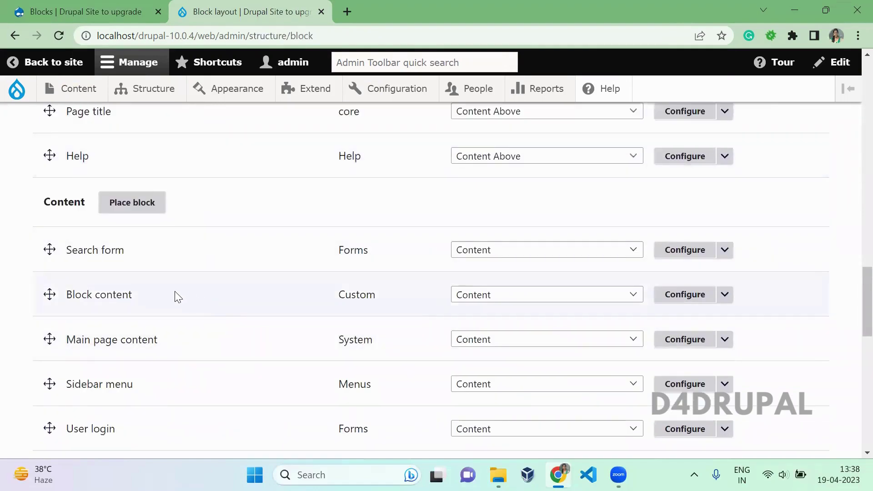
left_click_drag(176, 293, 77, 294)
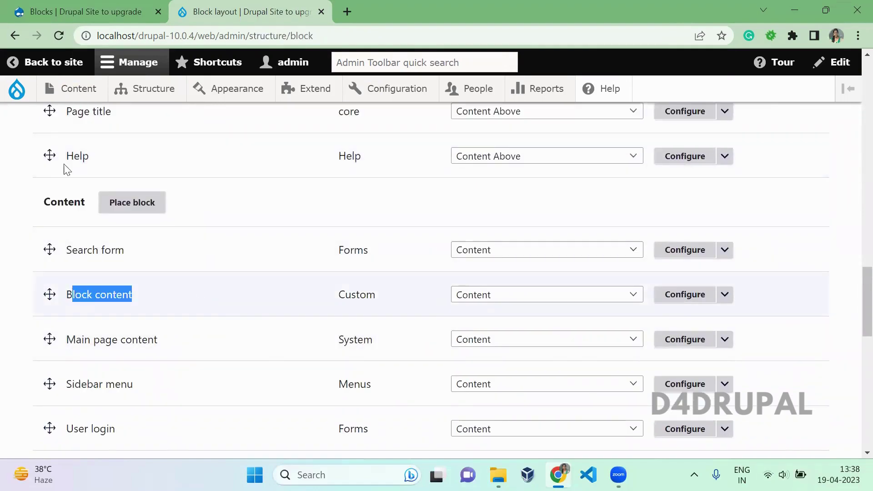
left_click(91, 11)
left_click(189, 11)
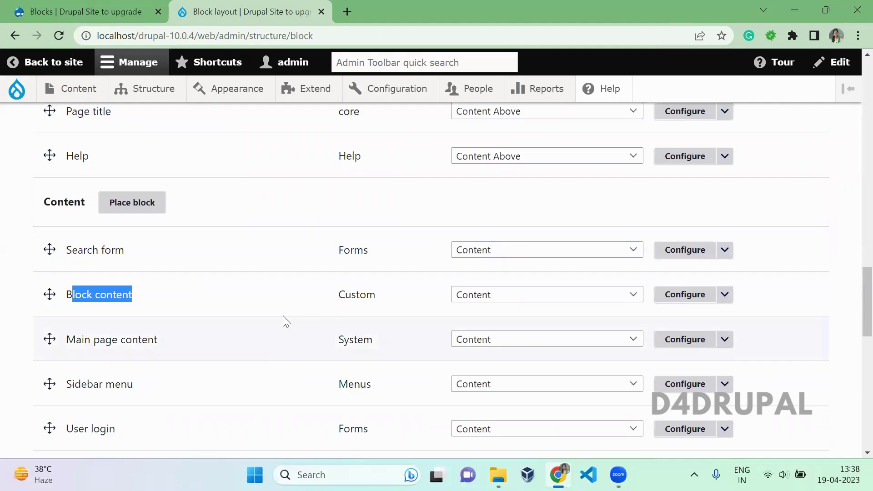
- Search the Drupal 7 Blocks page for "sidebar me" and highlight the Sidebar menu block
key("ctrl+shift+Tab")
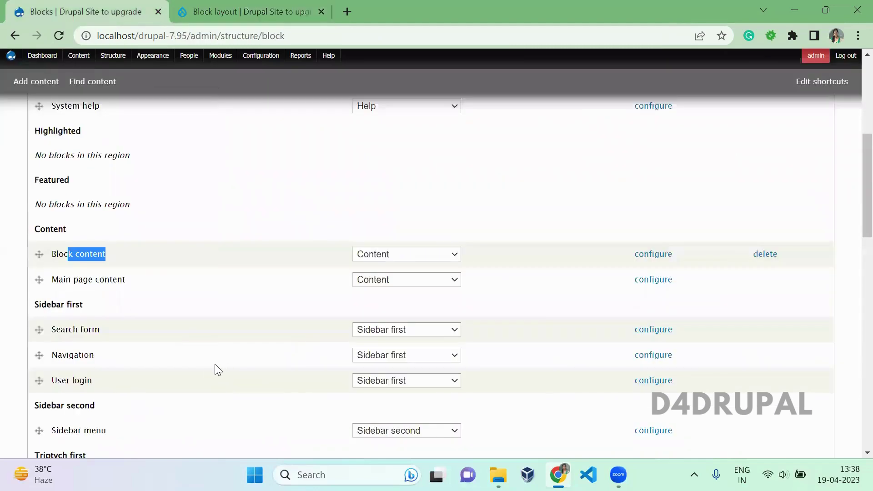
left_click(218, 370)
key("ctrl+f")
type("sidebar me")
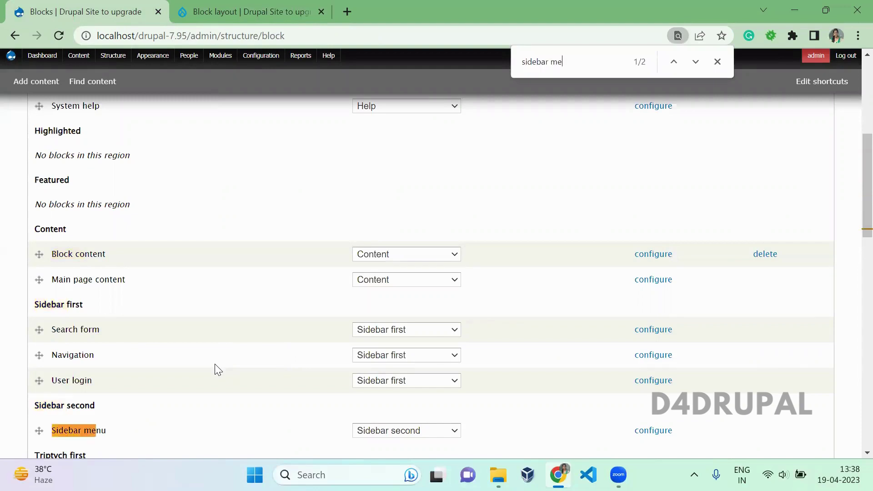
left_click_drag(132, 381, 58, 376)
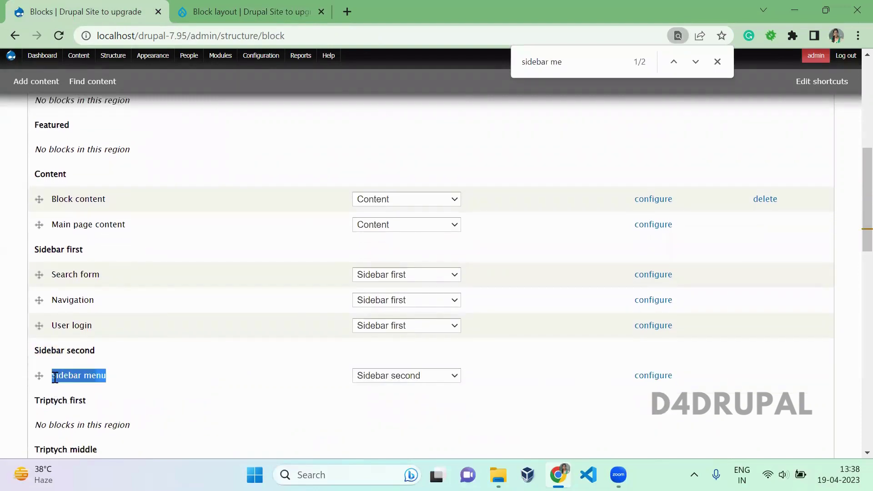
key("Escape")
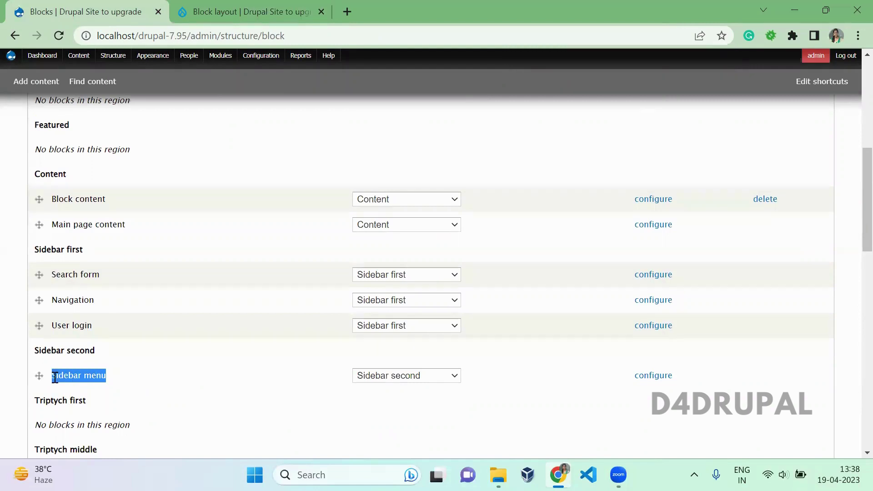
- Search the Drupal 10 Block layout page for "Sidebar menu" and close the search
left_click(192, 16)
key("ctrl+f")
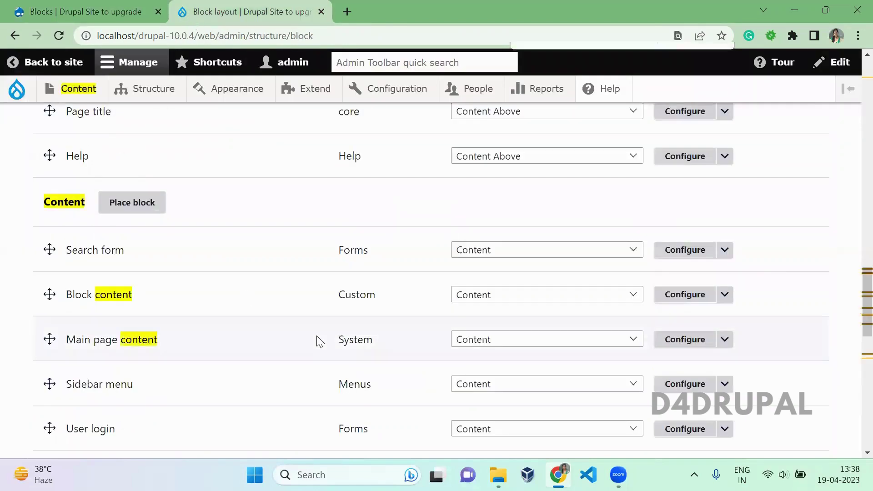
type("Sidebar menu")
key("Return")
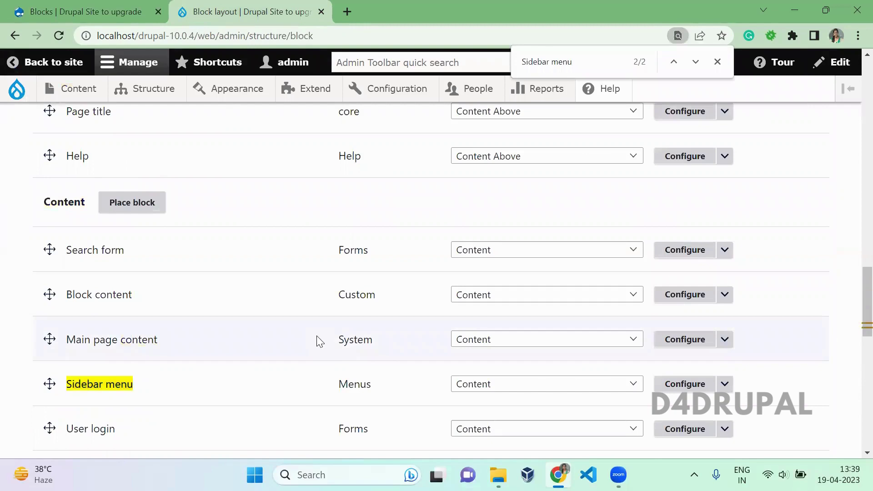
scroll(319, 341, "down", 1)
key("Escape")
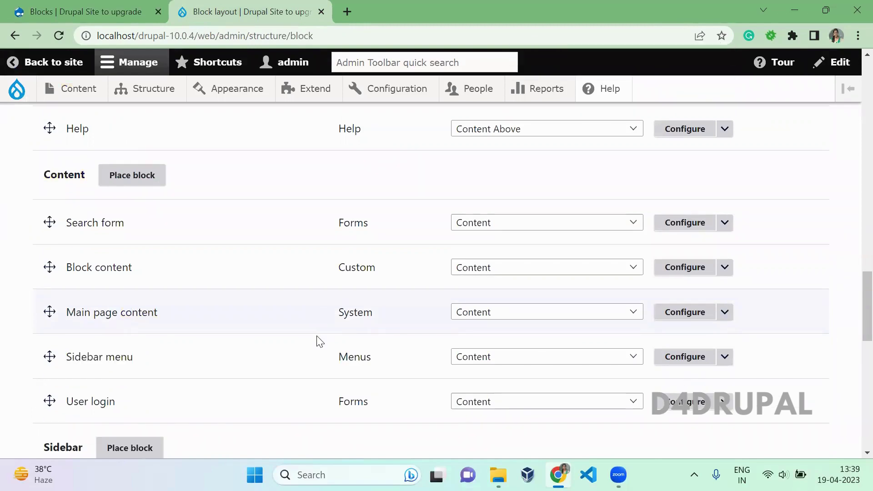
- Compare the region assigned to the Sidebar menu block on the Drupal 7 site with its region on the Drupal 10 site
left_click(14, 11)
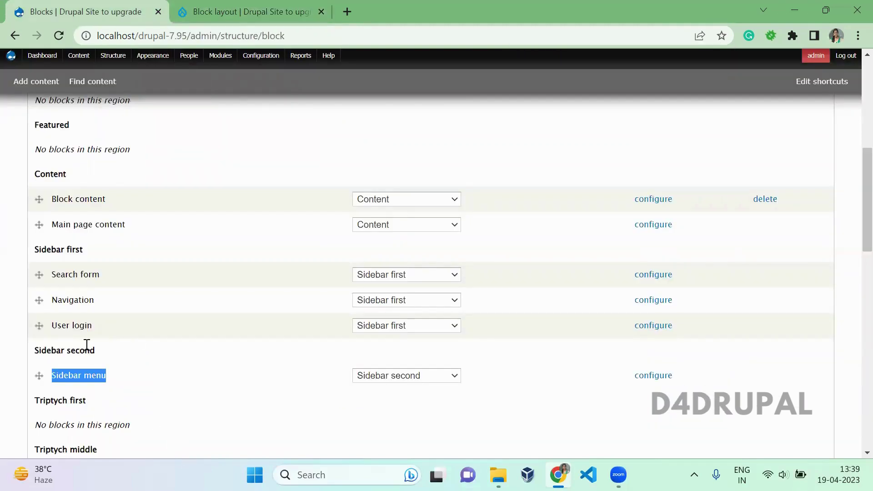
left_click(187, 7)
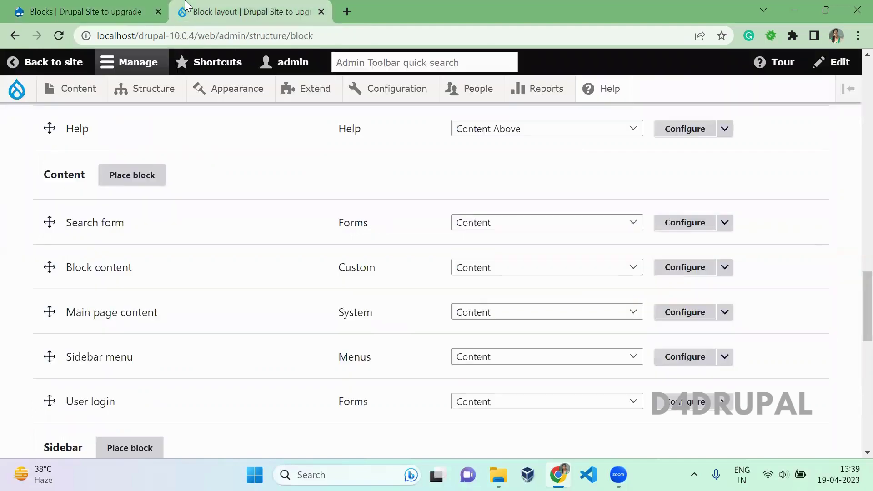
left_click_drag(152, 361, 37, 339)
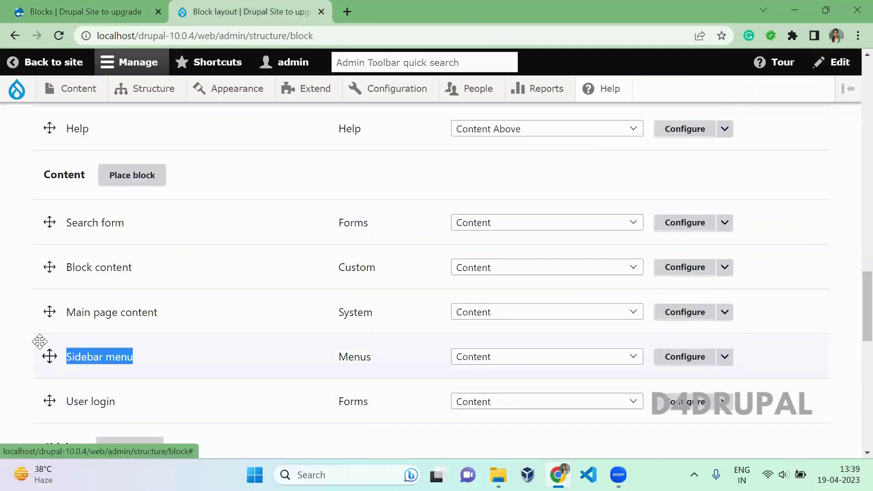
left_click(217, 357)
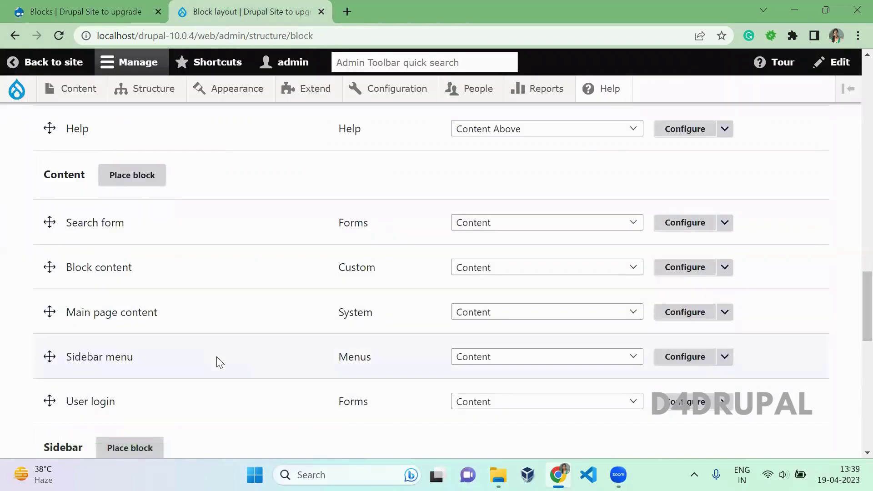
- Open the Article content type's field list on the Drupal 7 site and highlight the machine name field_category
left_click(86, 12)
mouse_move(119, 61)
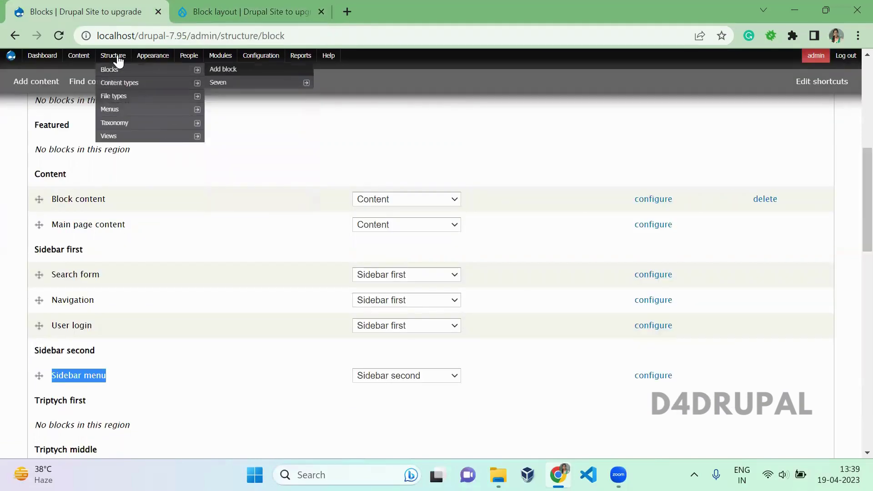
mouse_move(122, 89)
mouse_move(219, 100)
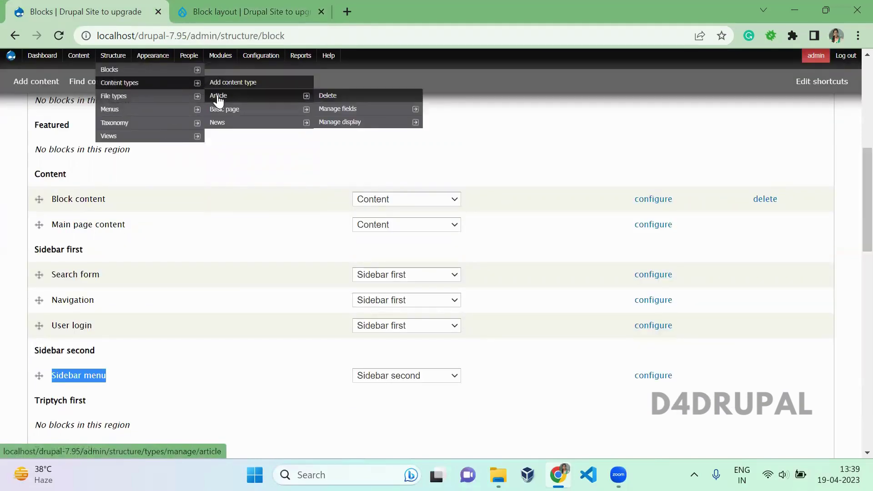
left_click(353, 109)
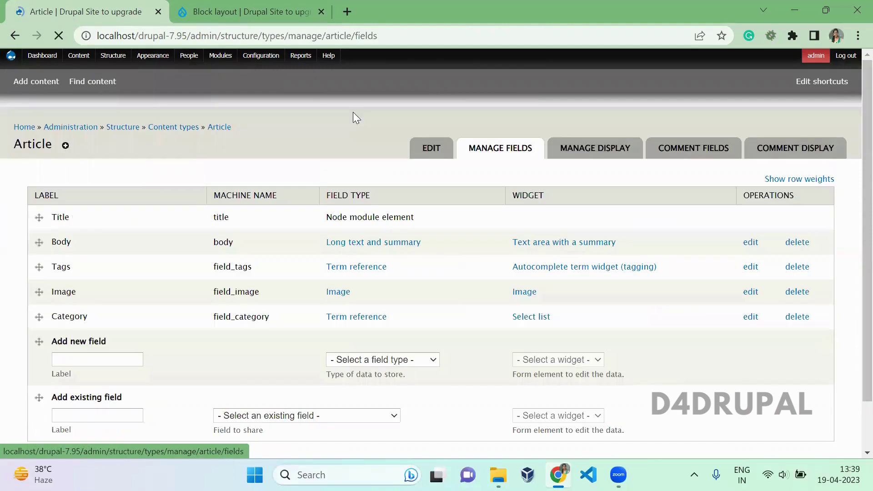
double_click(234, 322)
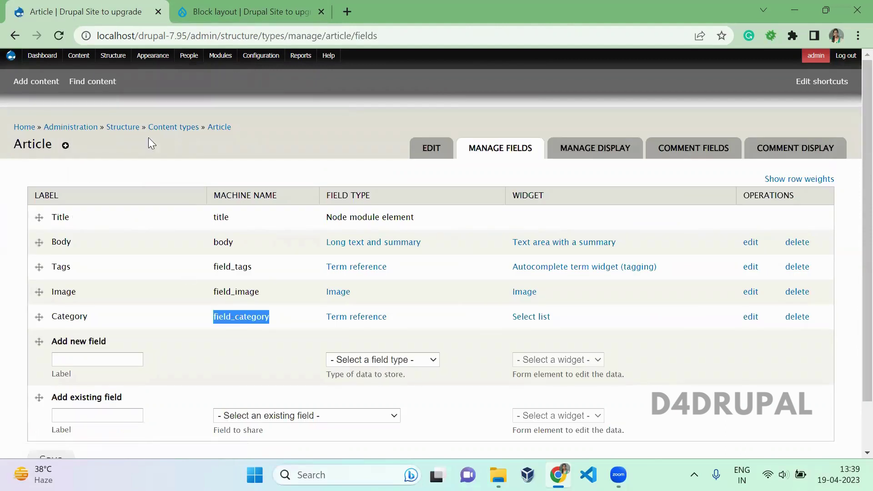
- Open the Article content type's field list on the Drupal 10 site and check it for the Category field
mouse_move(112, 55)
mouse_move(141, 127)
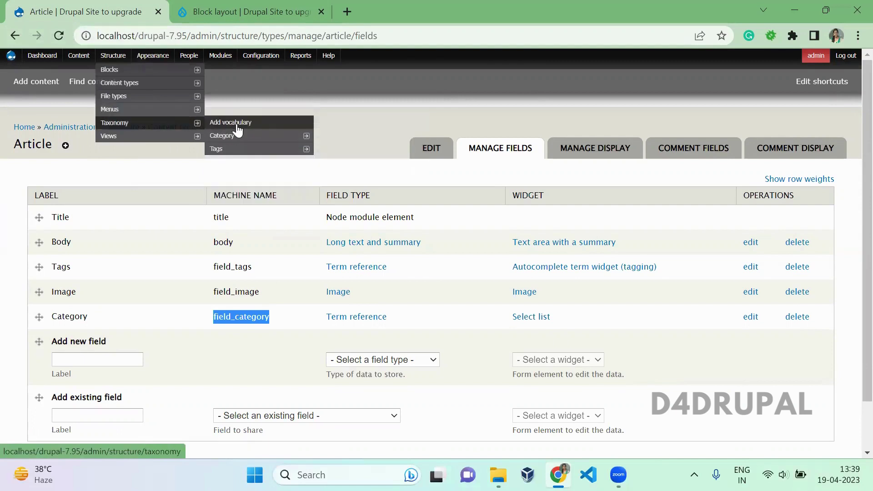
left_click(199, 9)
mouse_move(170, 91)
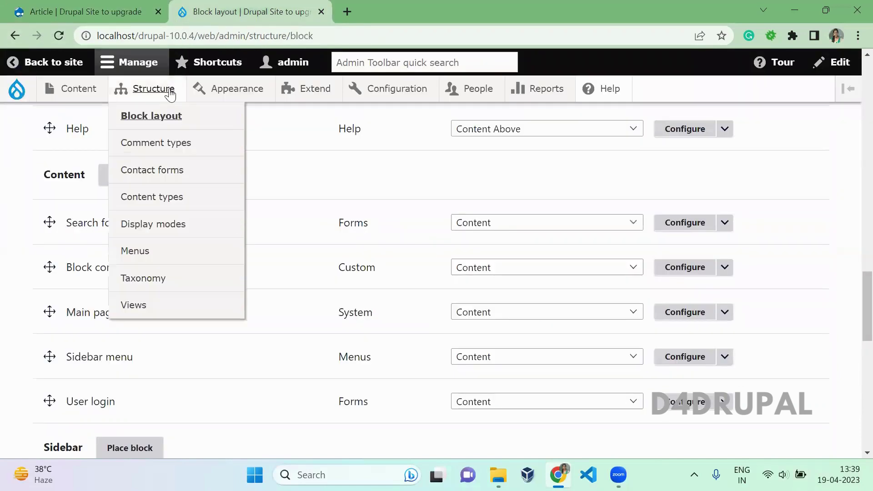
mouse_move(166, 277)
mouse_move(281, 314)
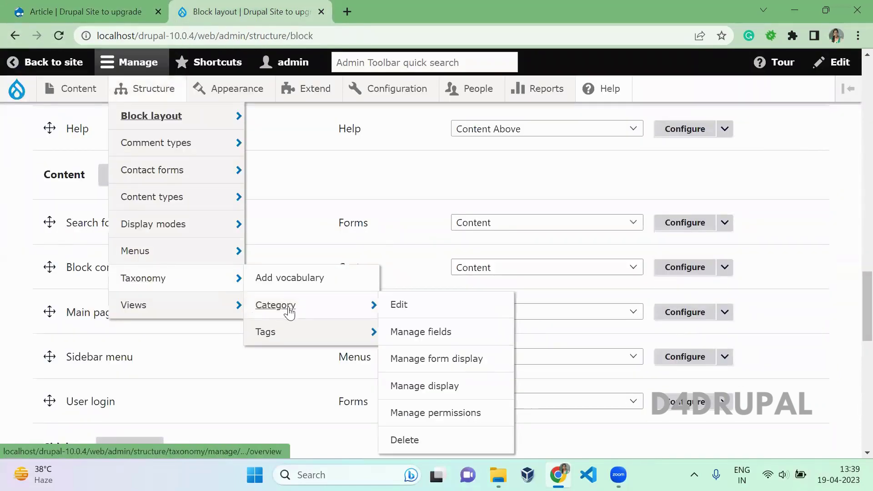
mouse_move(172, 202)
mouse_move(291, 223)
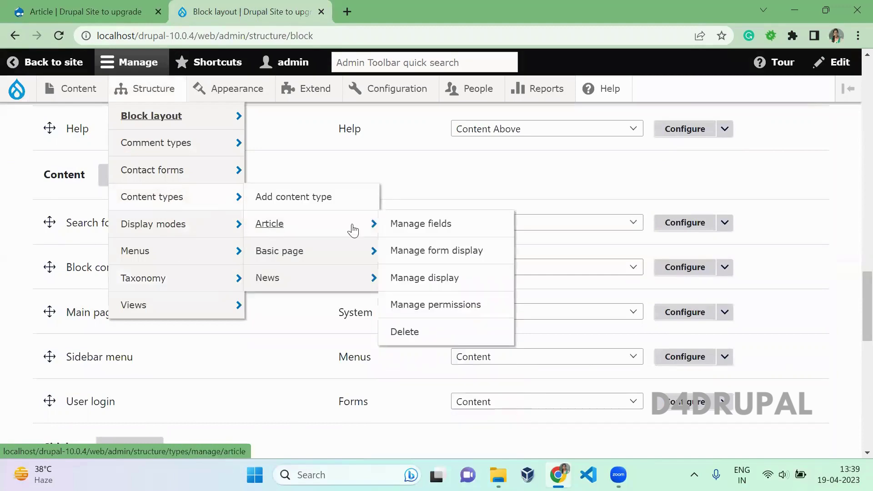
left_click(443, 226)
scroll(444, 230, "down", 5)
double_click(193, 195)
left_click(260, 299)
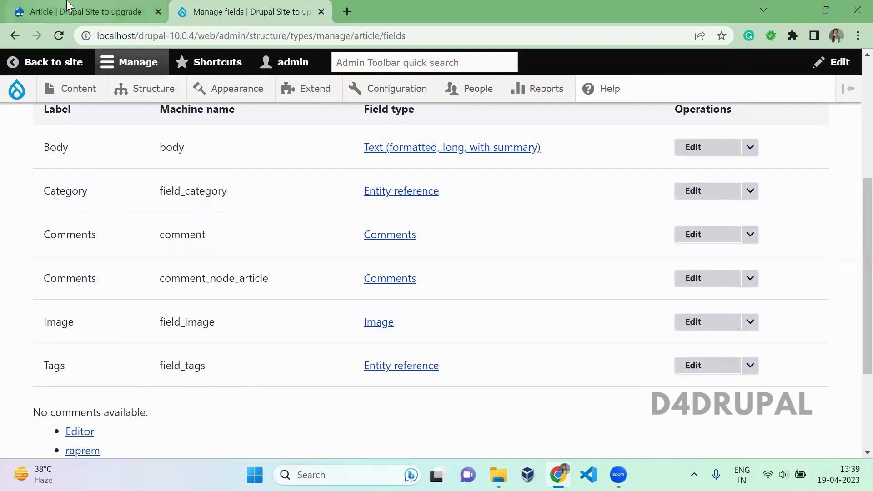
- Open the News content type's field list on the Drupal 7 site and highlight its fields
left_click(123, 13)
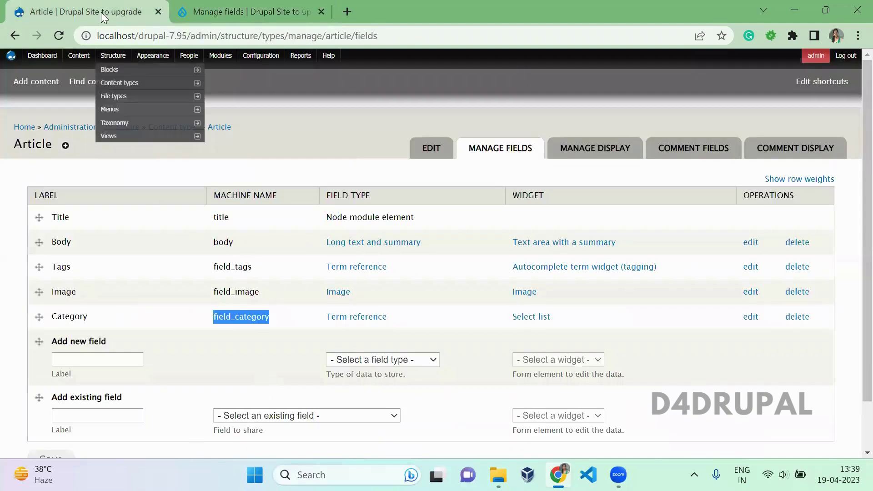
mouse_move(113, 56)
mouse_move(120, 113)
mouse_move(117, 83)
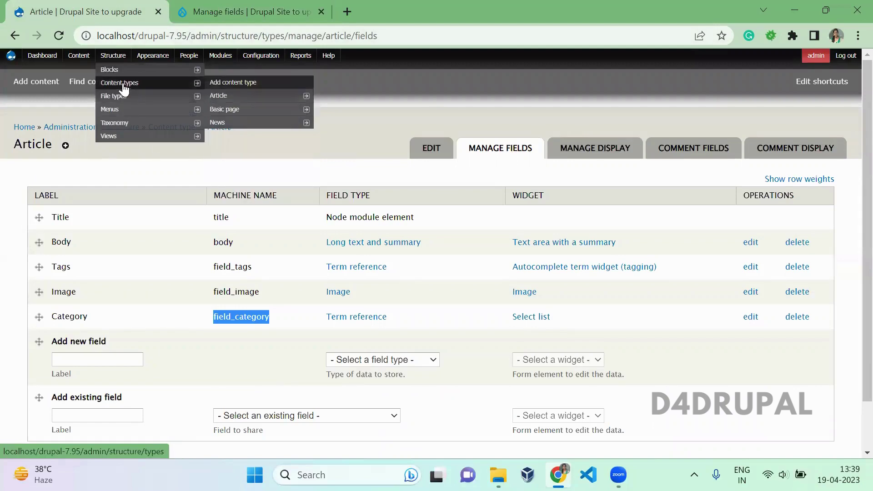
mouse_move(240, 125)
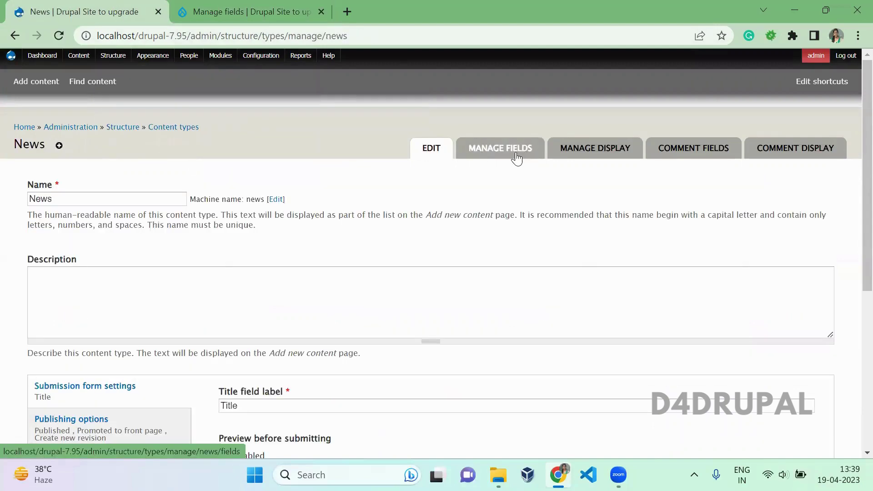
left_click(517, 159)
left_click_drag(222, 230, 210, 198)
- Open the News content type's field list on the Drupal 10 site and review its migrated fields
left_click(195, 11)
mouse_move(156, 102)
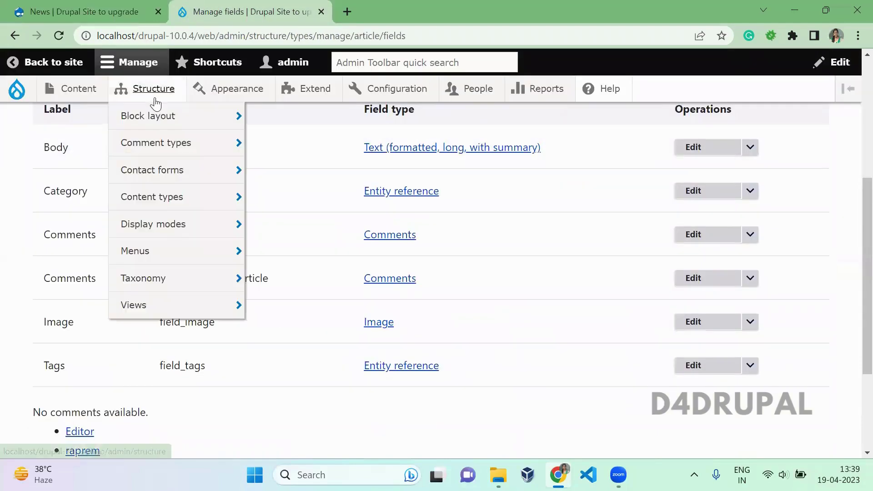
mouse_move(213, 200)
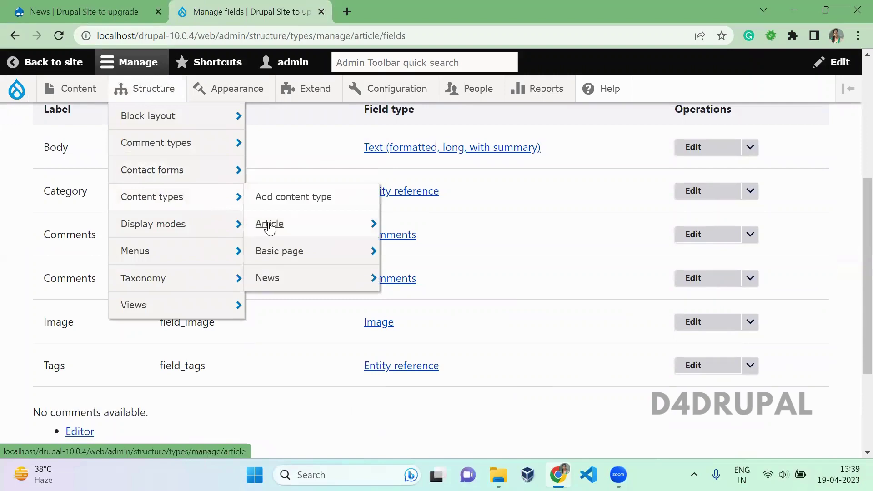
mouse_move(277, 274)
left_click(394, 281)
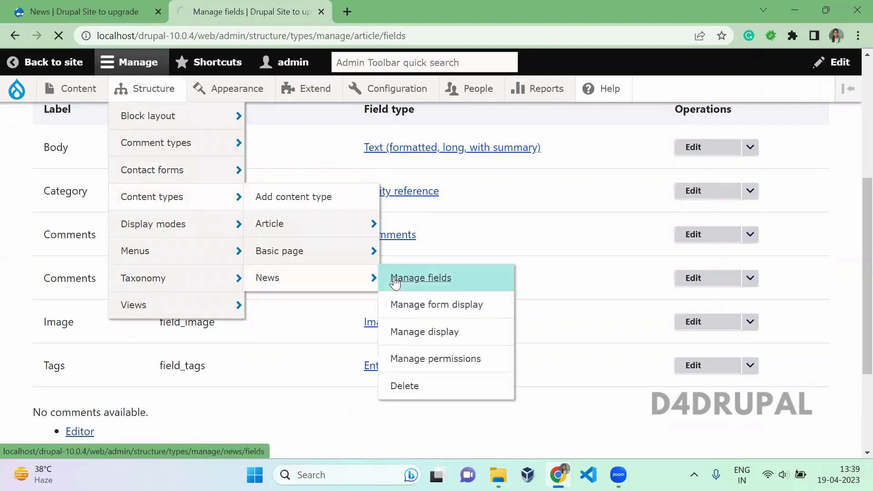
scroll(395, 282, "down", 4)
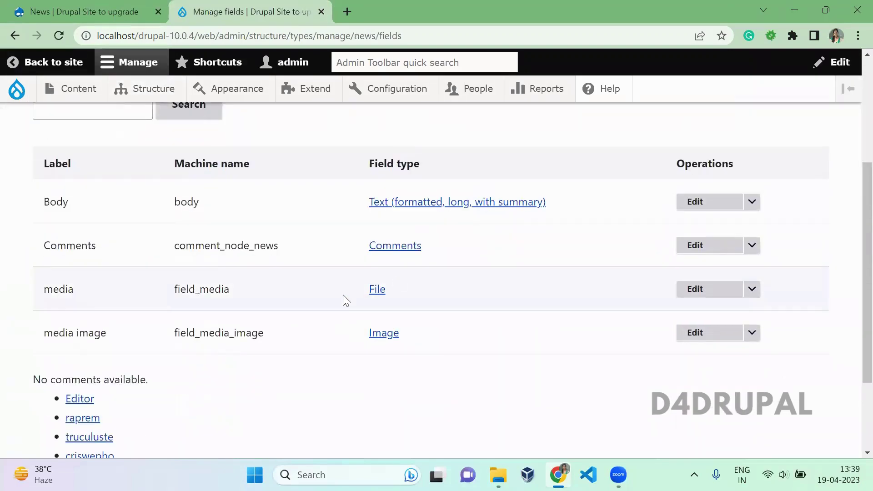
left_click_drag(486, 359, 189, 162)
left_click(248, 224)
- Return to the Drupal 7 site and open its list of menus
left_click(84, 11)
mouse_move(114, 56)
mouse_move(130, 104)
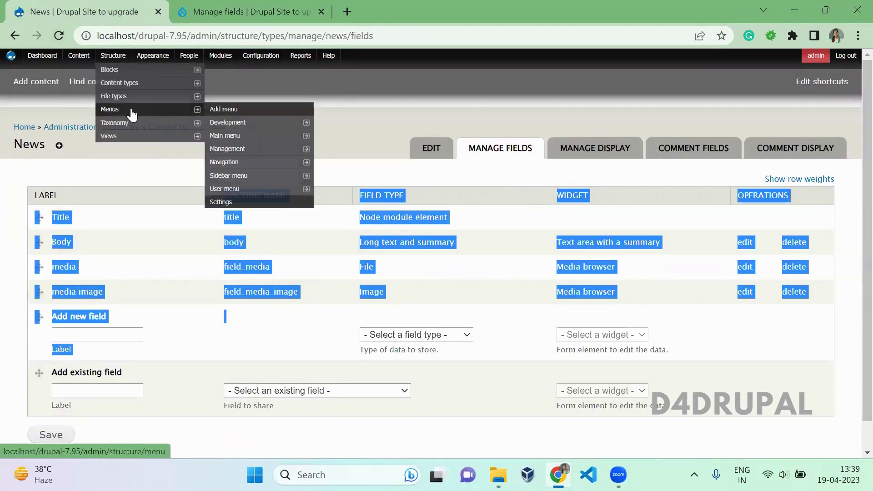
left_click(132, 114)
- Open the list of menus on the Drupal 10 site and highlight the Sidebar menu entry
left_click(180, 11)
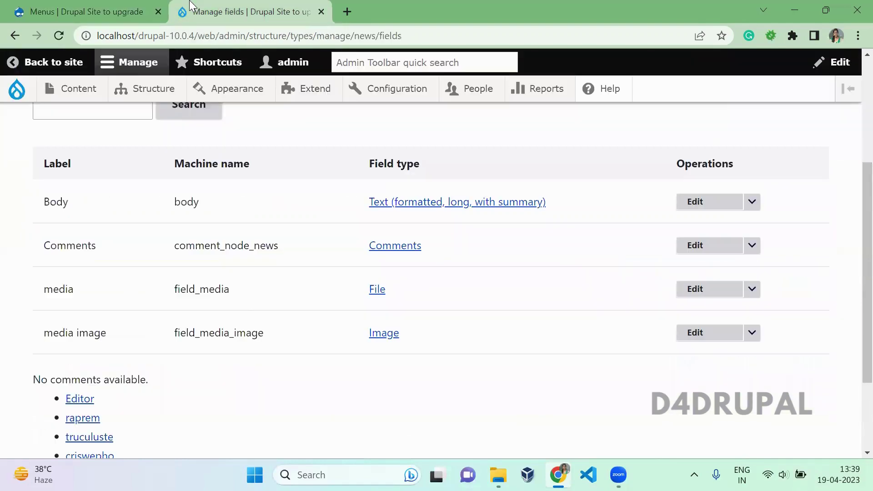
mouse_move(136, 88)
left_click(164, 255)
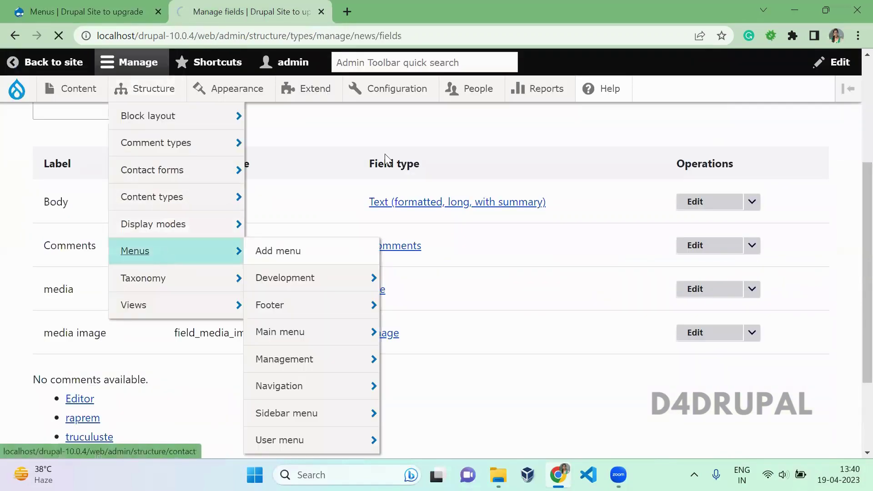
scroll(850, 273, "down", 5)
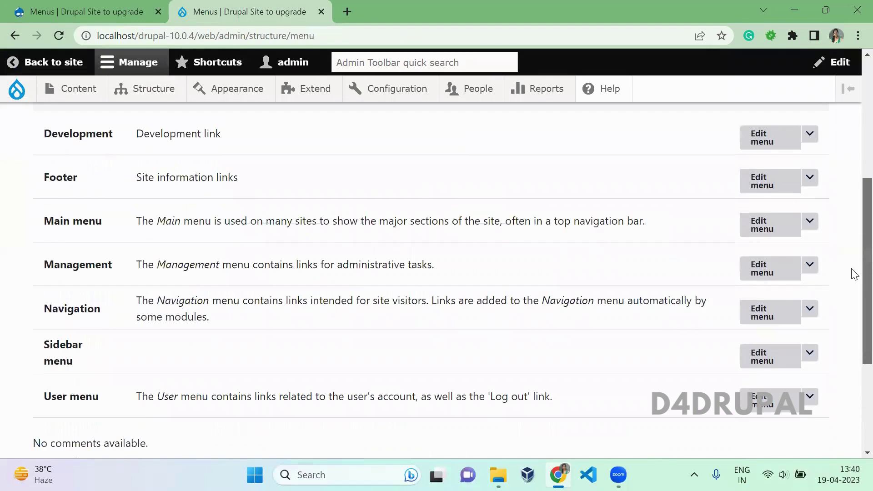
left_click_drag(67, 364, 47, 327)
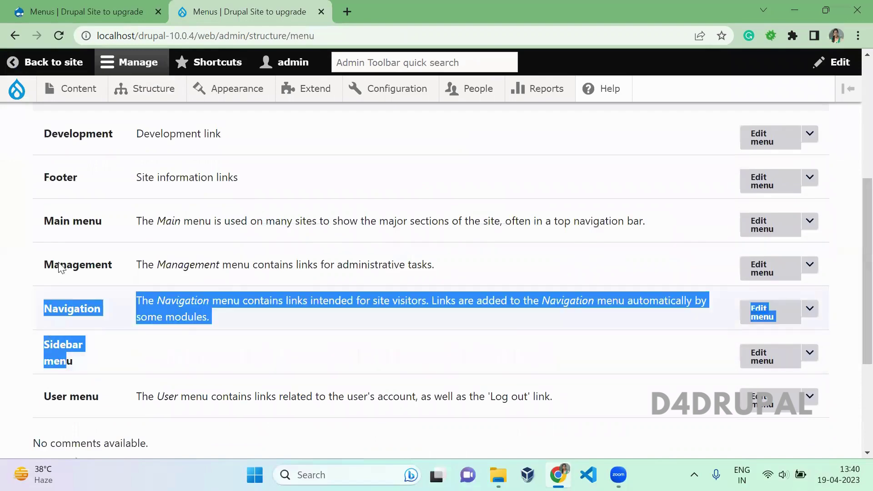
- List the links of the Sidebar menu on the Drupal 7 site and examine their hierarchy
left_click(98, 18)
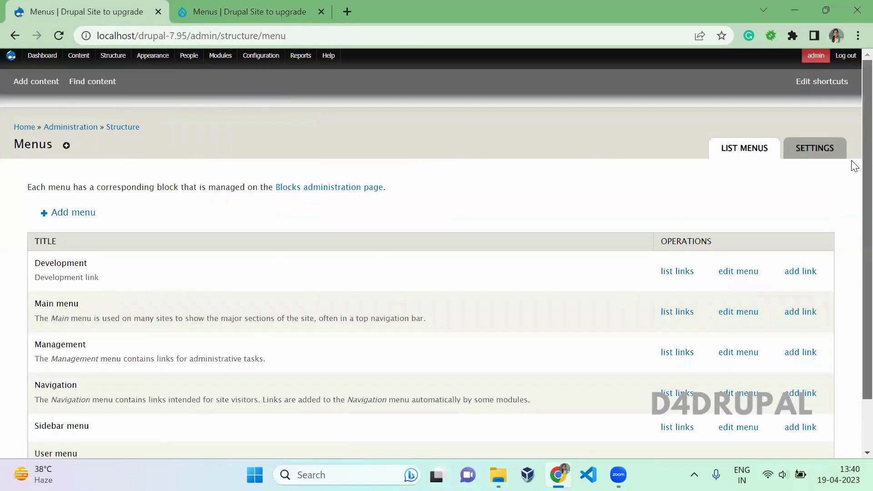
scroll(851, 205, "down", 1)
left_click(677, 370)
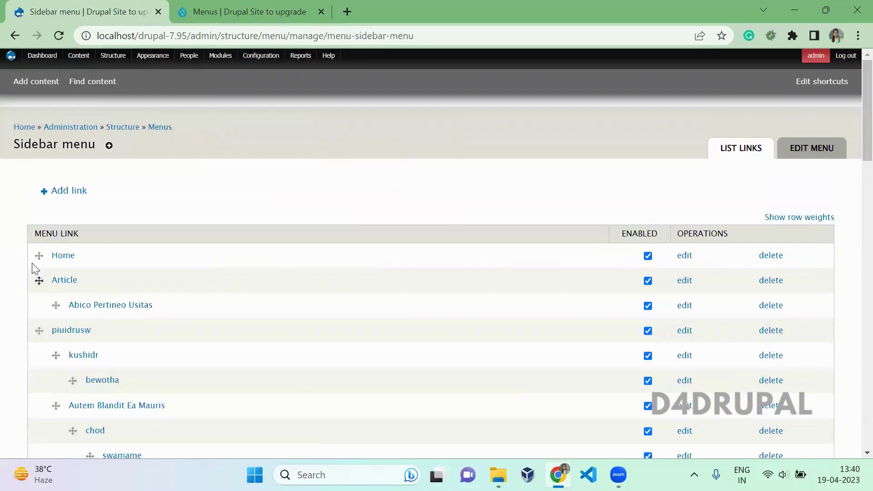
left_click_drag(33, 268, 184, 353)
left_click(280, 320)
- Open the Sidebar menu for editing on the Drupal 10 site and compare its link hierarchy with Drupal 7
left_click(193, 6)
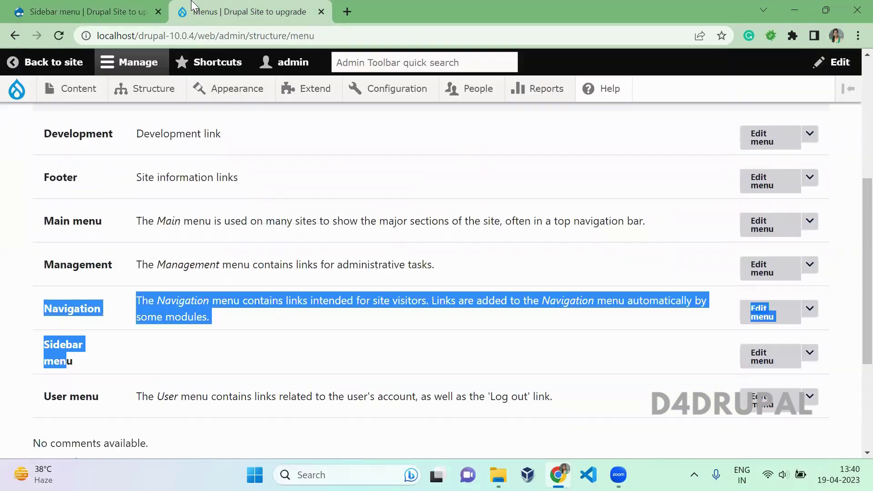
left_click(768, 356)
left_click(809, 353)
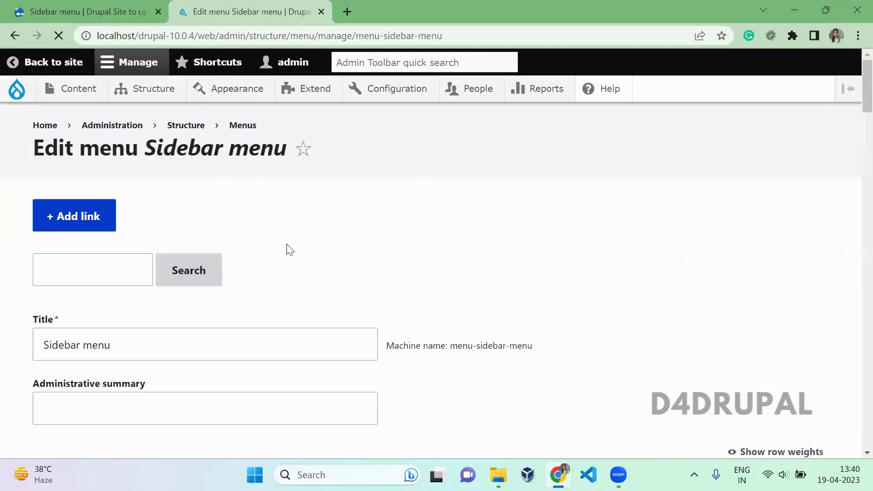
scroll(499, 276, "down", 7)
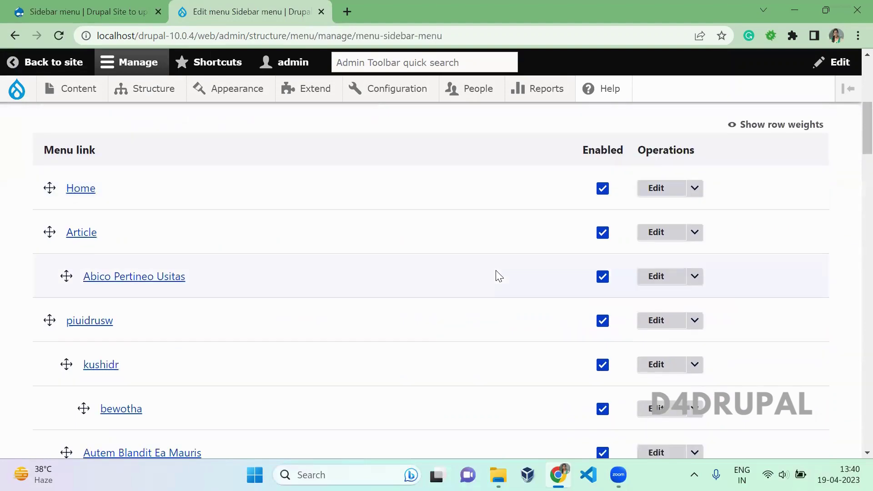
left_click_drag(166, 325, 53, 163)
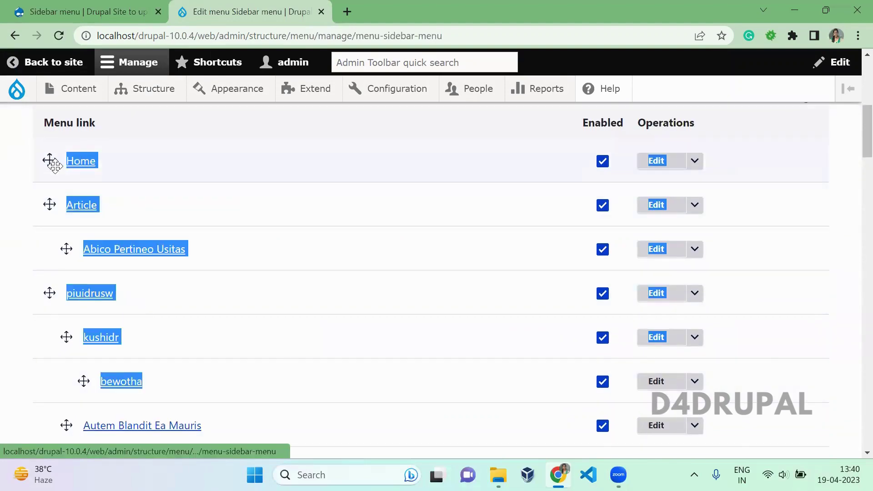
left_click(59, 7)
left_click(191, 11)
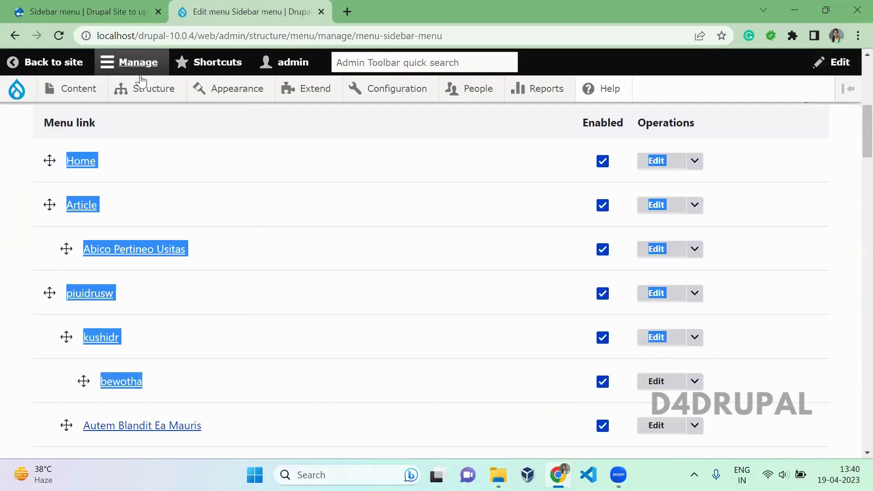
- Open the term list of the Category vocabulary on the Drupal 7 site
key("ctrl+Tab")
mouse_move(102, 73)
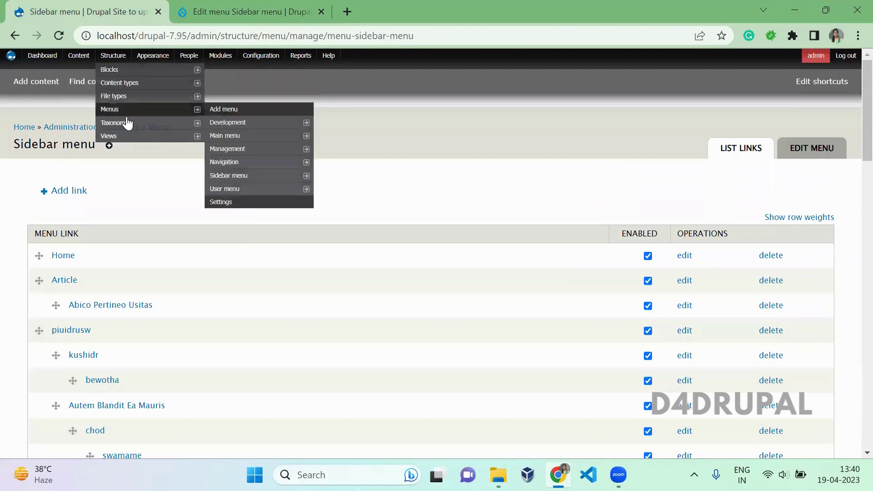
mouse_move(200, 136)
mouse_move(177, 125)
left_click(235, 139)
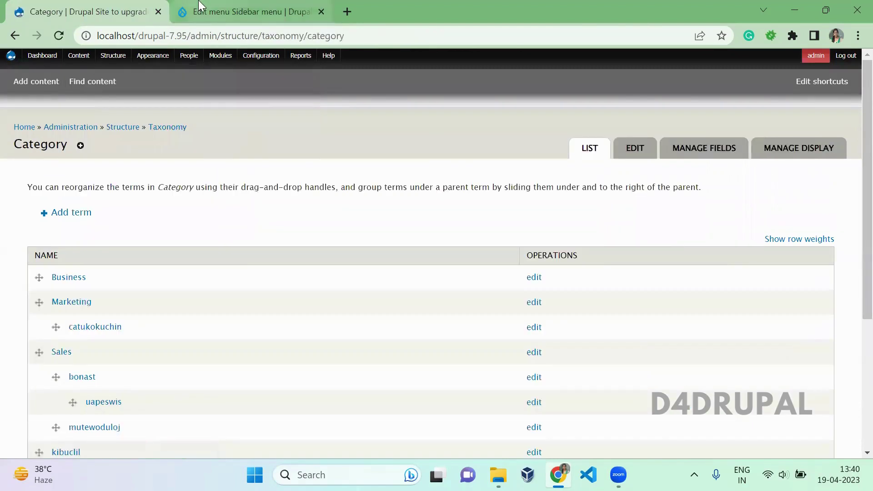
- Open the Category vocabulary's term list on the Drupal 10 site and review its terms
left_click(196, 11)
mouse_move(145, 88)
mouse_move(176, 277)
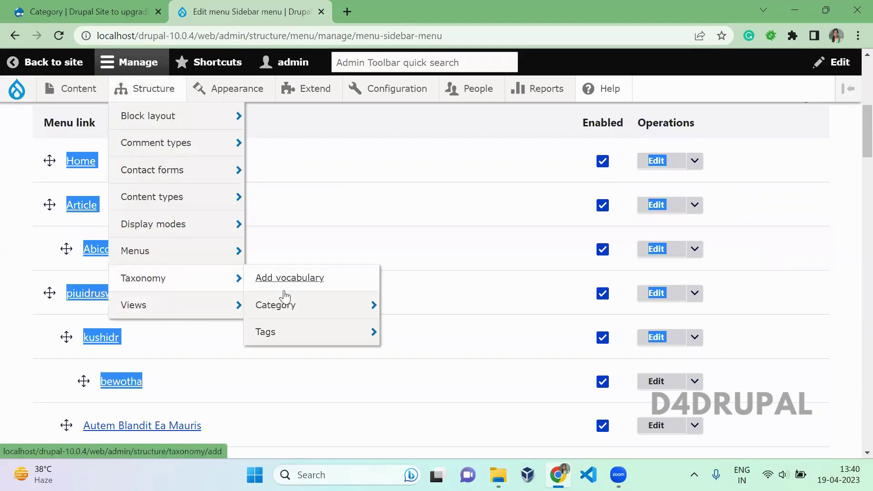
left_click(286, 305)
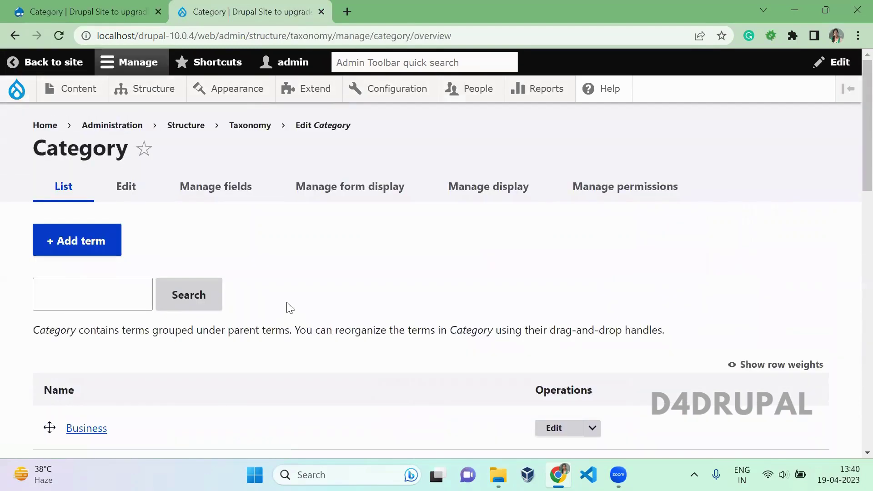
scroll(288, 306, "down", 5)
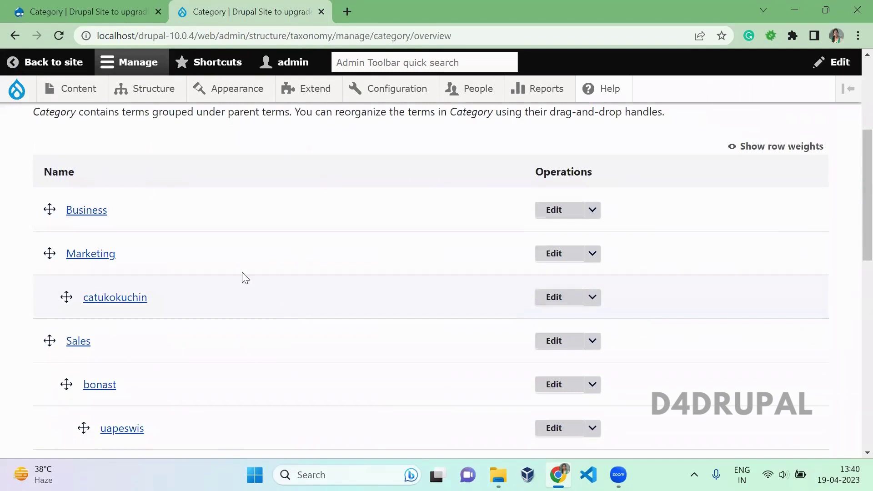
- Compare the Category term hierarchy between the Drupal 7 and Drupal 10 sites
left_click(60, 10)
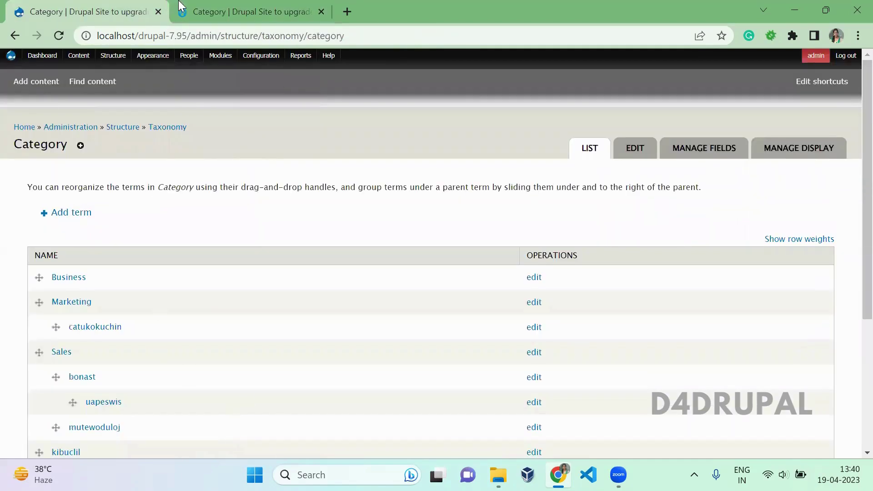
left_click(246, 11)
left_click_drag(187, 314, 114, 184)
left_click(86, 11)
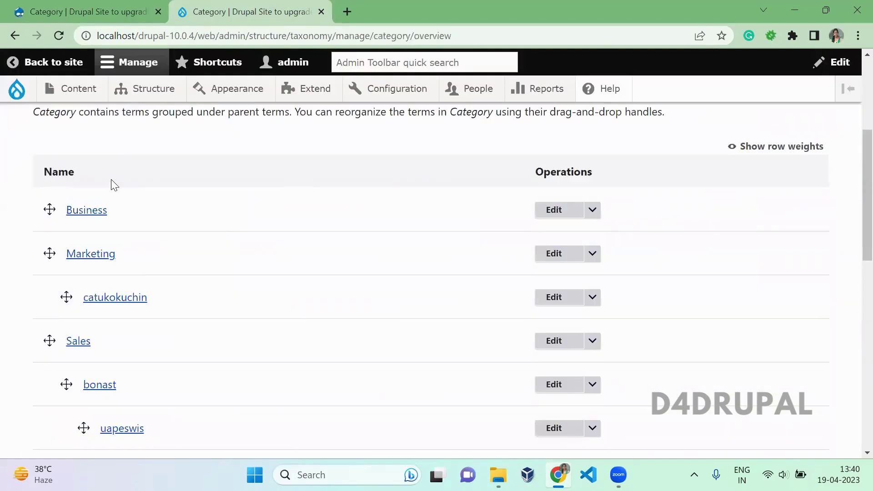
- Open the People list on the Drupal 7 and Drupal 10 sites and review the users migrated to Drupal 10
mouse_move(113, 55)
mouse_move(133, 130)
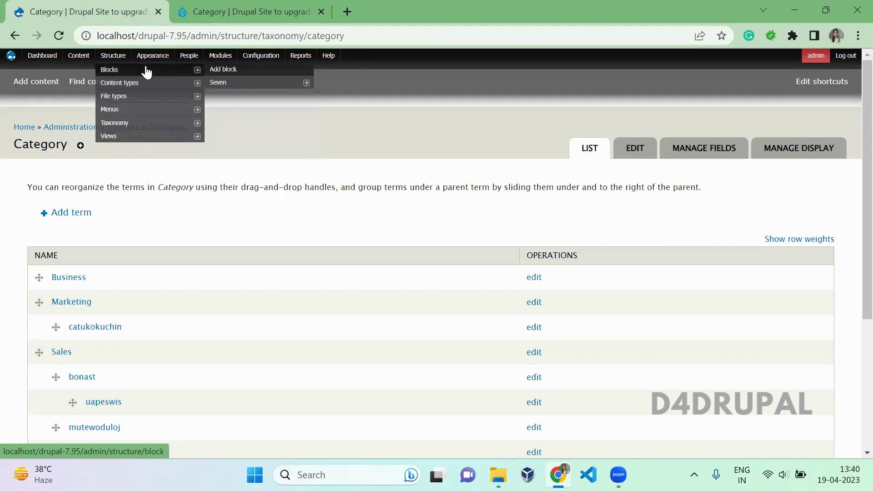
left_click(190, 56)
left_click(186, 16)
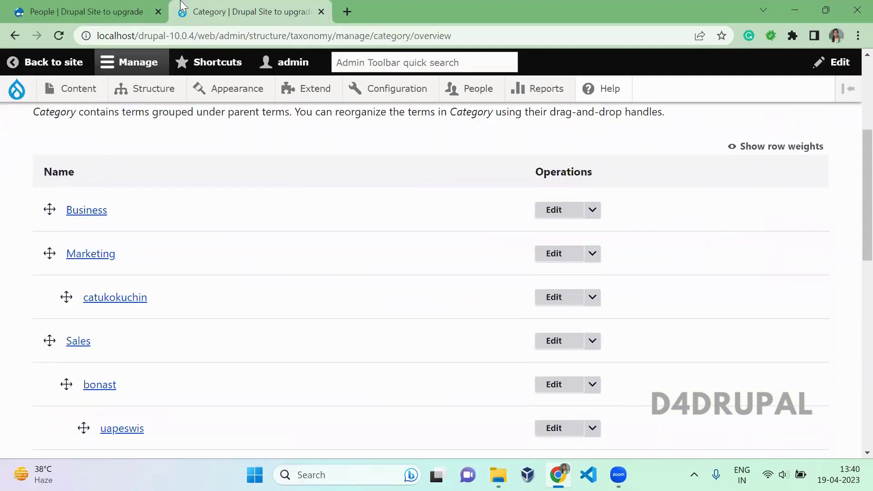
left_click(479, 91)
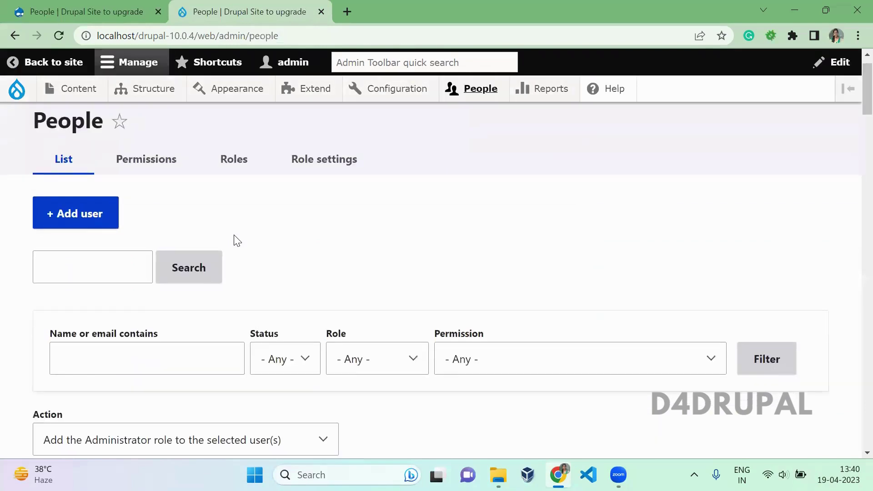
scroll(236, 240, "down", 9)
scroll(235, 239, "down", 15)
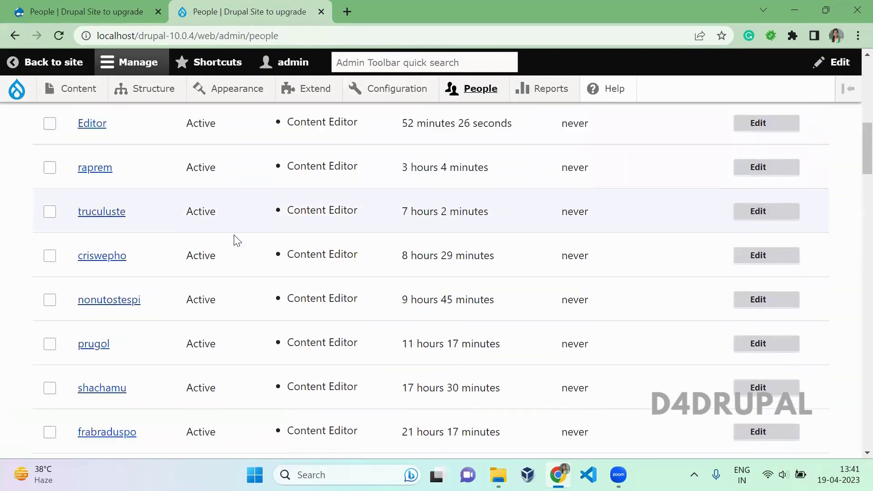
- Open the user roles list on the Drupal 7 site and review its roles
left_click(29, 9)
mouse_move(189, 55)
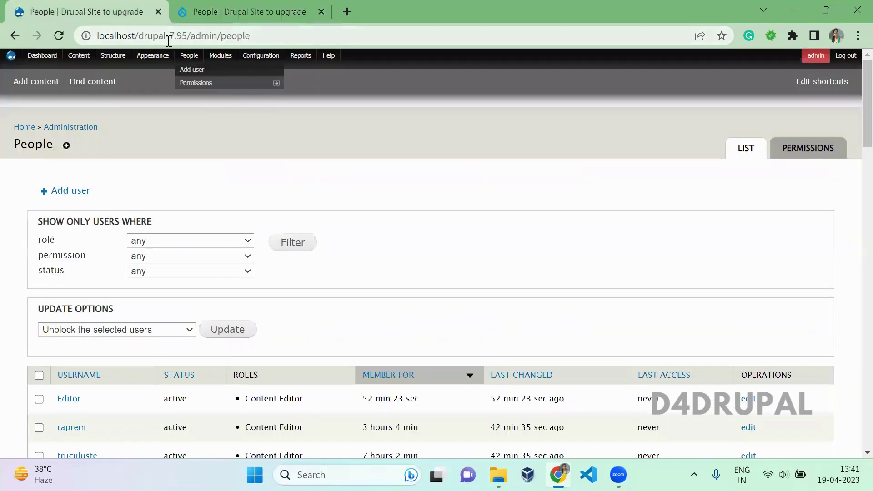
mouse_move(197, 83)
left_click(298, 83)
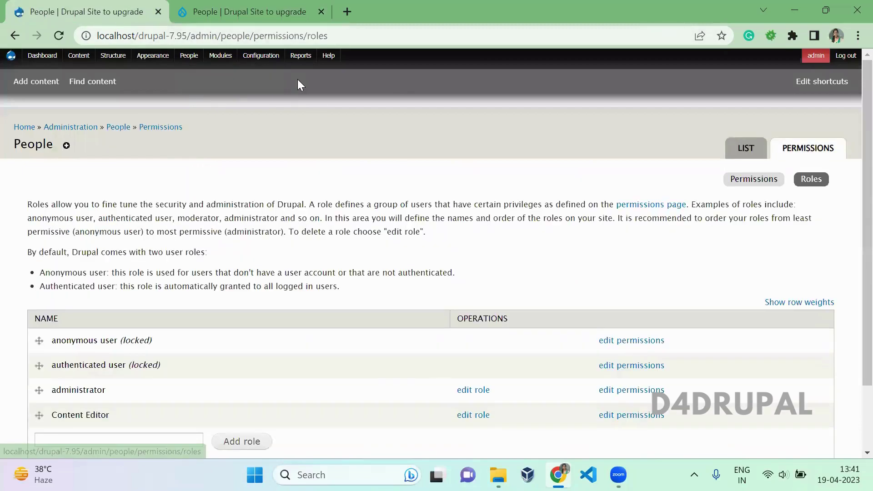
scroll(299, 85, "down", 2)
left_click_drag(59, 342, 51, 339)
- Open the user roles list on the Drupal 10 site and check it for the Content Editor role
left_click(236, 11)
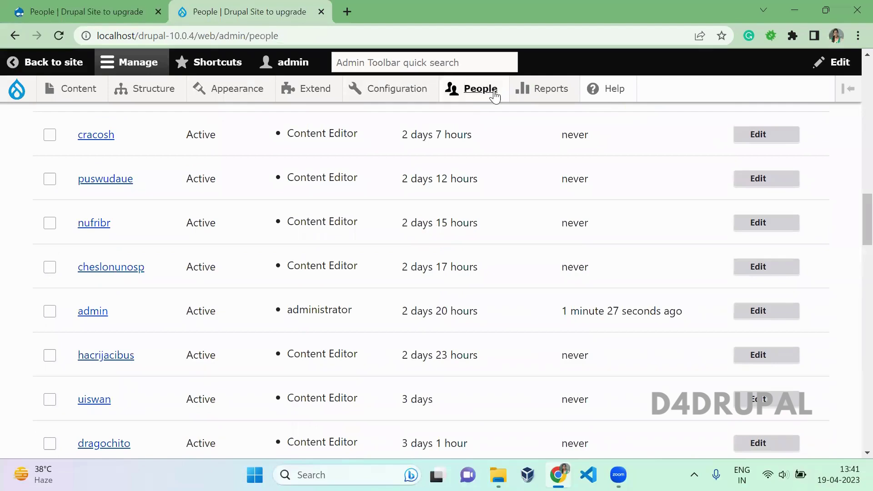
left_click(501, 177)
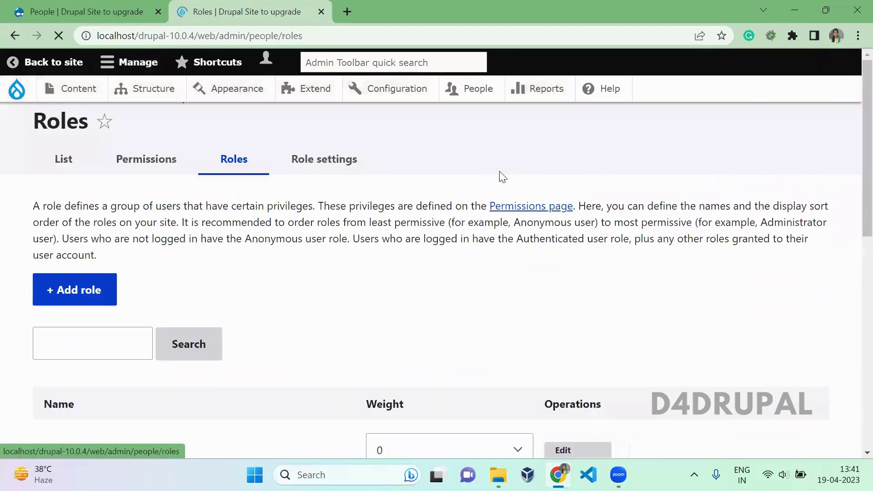
scroll(499, 176, "down", 5)
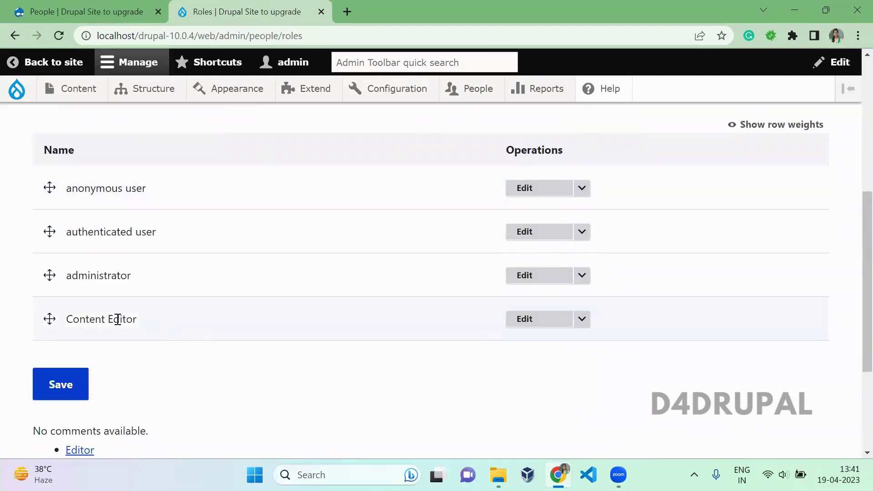
left_click_drag(152, 333, 57, 314)
- Reopen the People list on both sites and compare the user accounts down to the end of the page
left_click(473, 87)
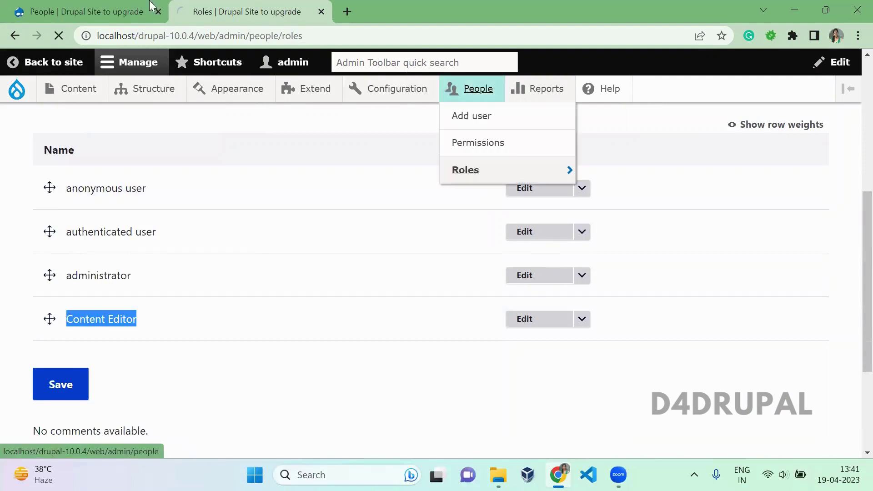
key("ctrl+shift+Tab")
left_click(186, 61)
scroll(381, 169, "down", 1)
scroll(381, 170, "down", 15)
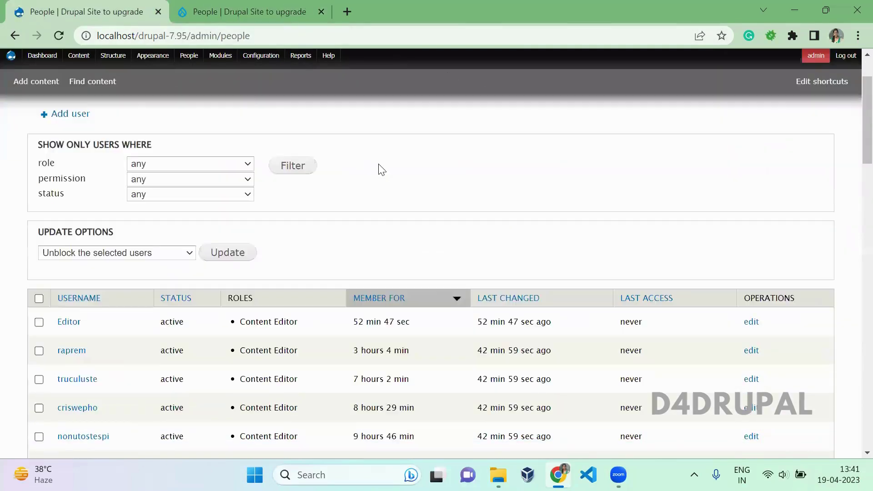
scroll(380, 164, "down", 6)
key("ctrl+Tab")
scroll(379, 167, "down", 10)
scroll(382, 169, "down", 18)
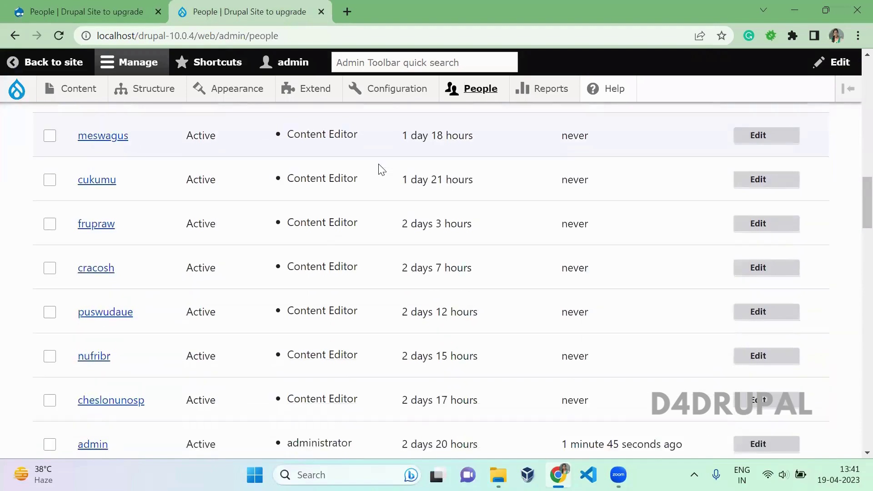
scroll(381, 169, "down", 15)
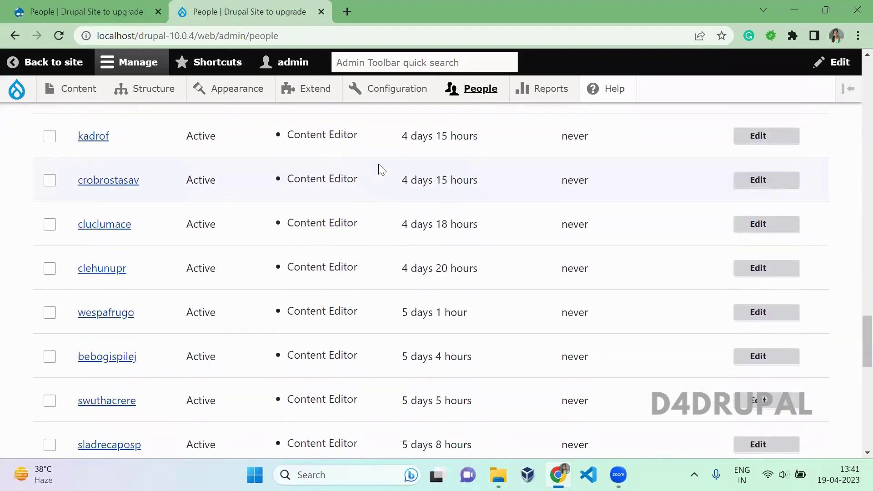
- Open the content authoring text formats list on the Drupal 7 site
left_click(72, 6)
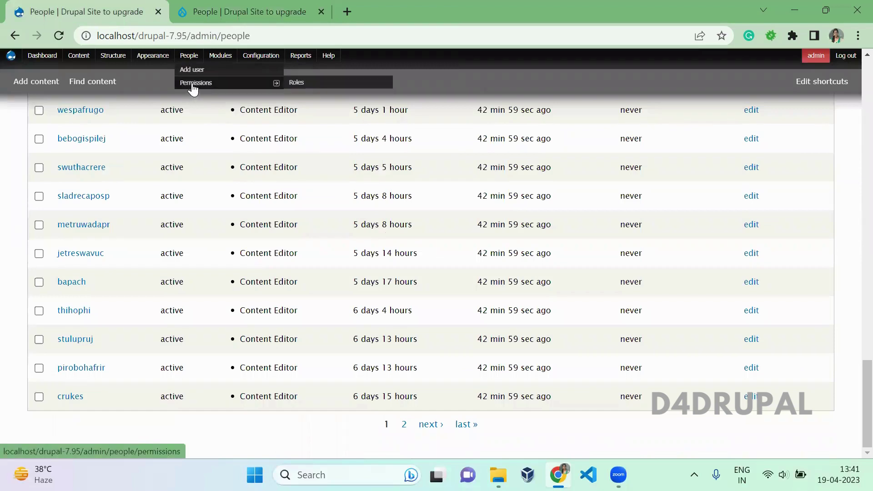
mouse_move(221, 59)
mouse_move(254, 57)
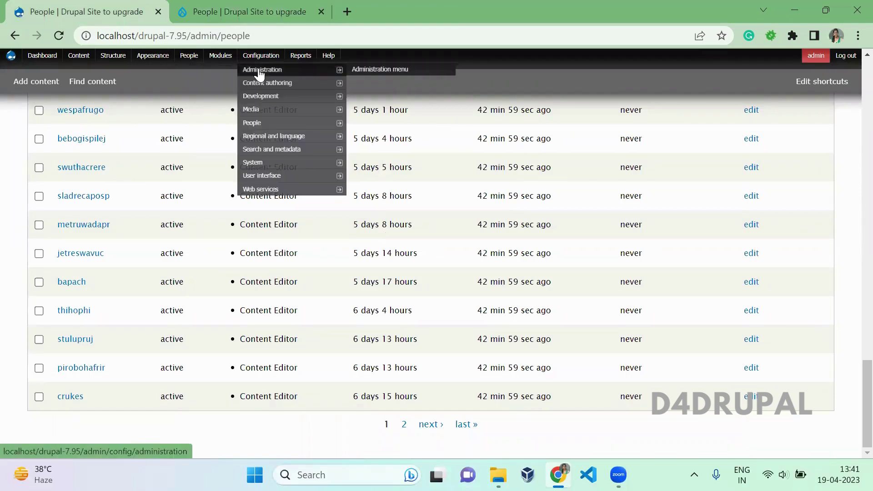
mouse_move(261, 85)
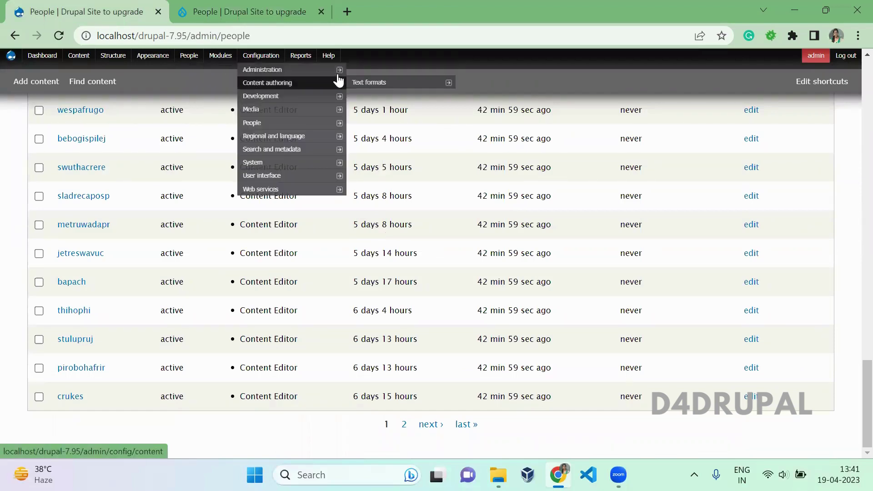
mouse_move(314, 84)
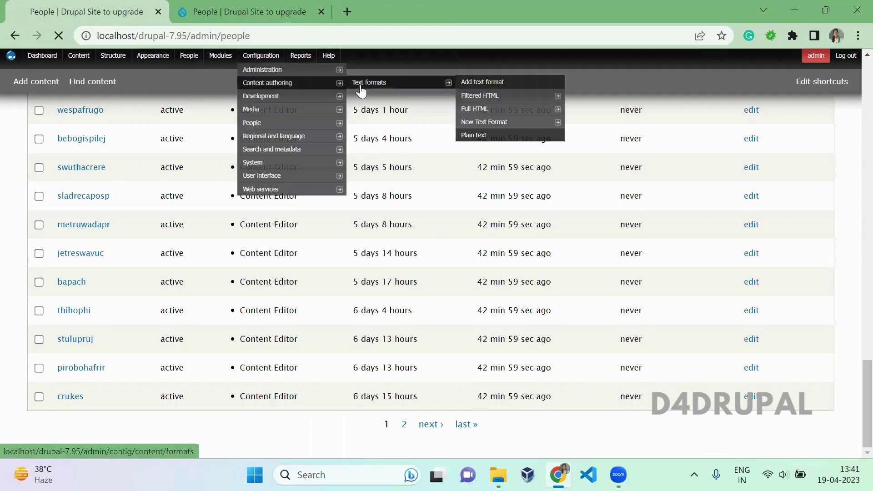
left_click(358, 83)
- Open the text formats and editors list on the Drupal 10 site and compare the New Text Format entry with Drupal 7
left_click(207, 12)
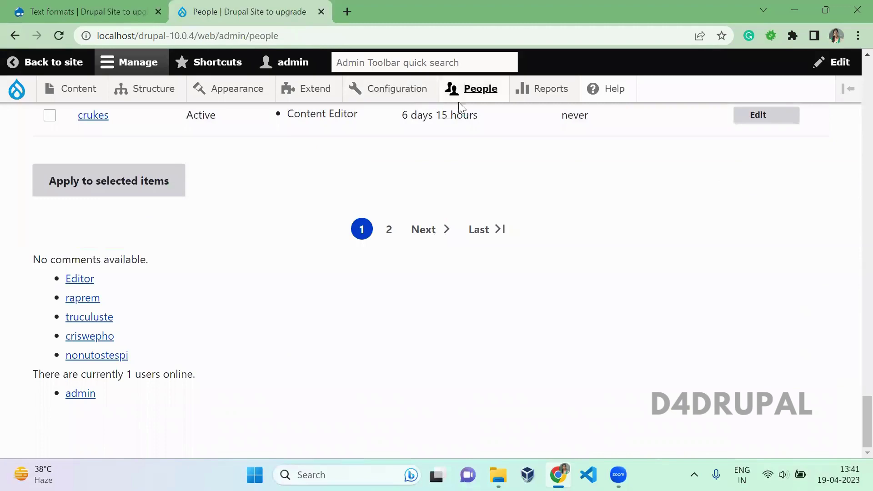
mouse_move(400, 89)
mouse_move(452, 174)
left_click(540, 175)
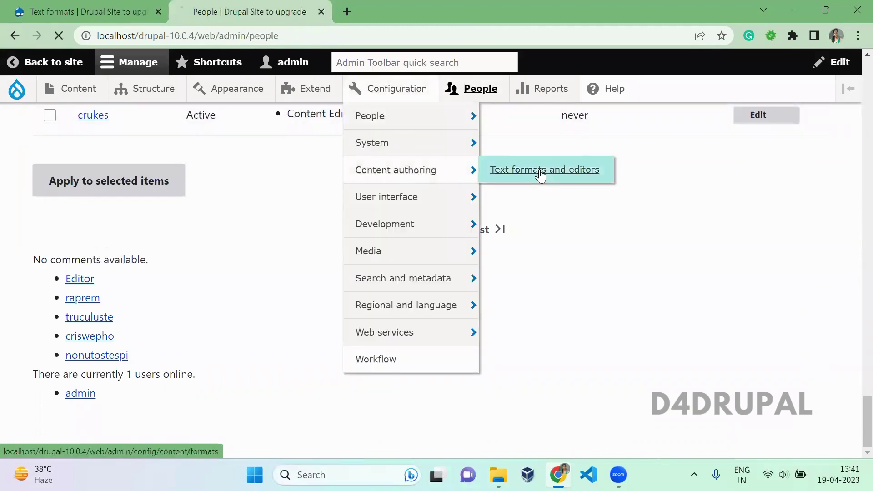
scroll(541, 175, "down", 5)
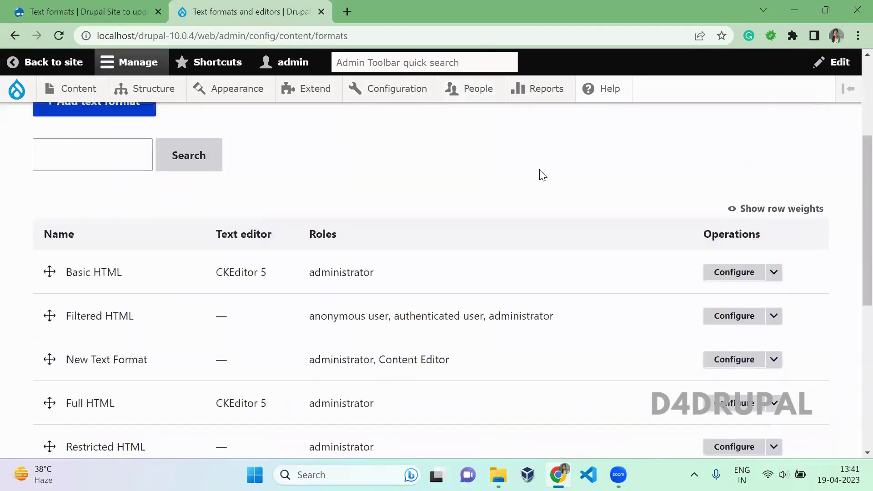
scroll(409, 173, "down", 1)
left_click_drag(158, 241, 53, 239)
key("ctrl+shift+Tab")
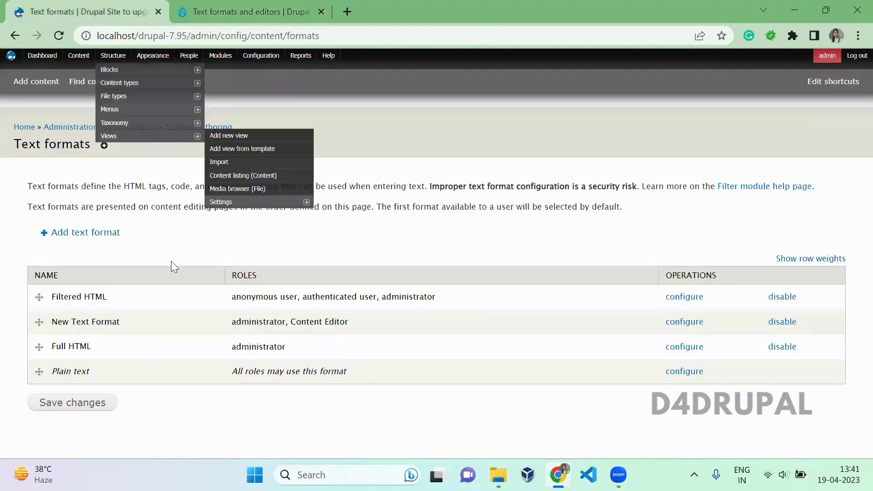
left_click_drag(131, 322, 38, 318)
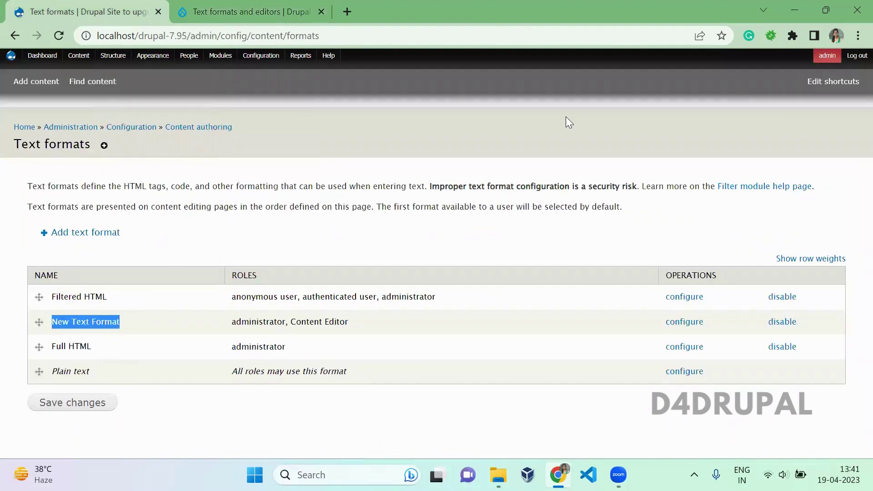
- Open the media image styles list on the Drupal 7 site and on the Drupal 10 site
mouse_move(273, 60)
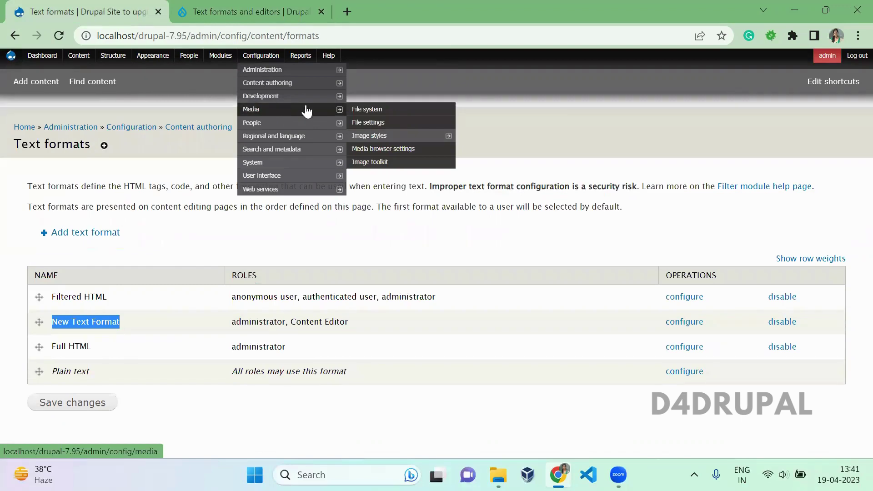
left_click(366, 140)
left_click(188, 6)
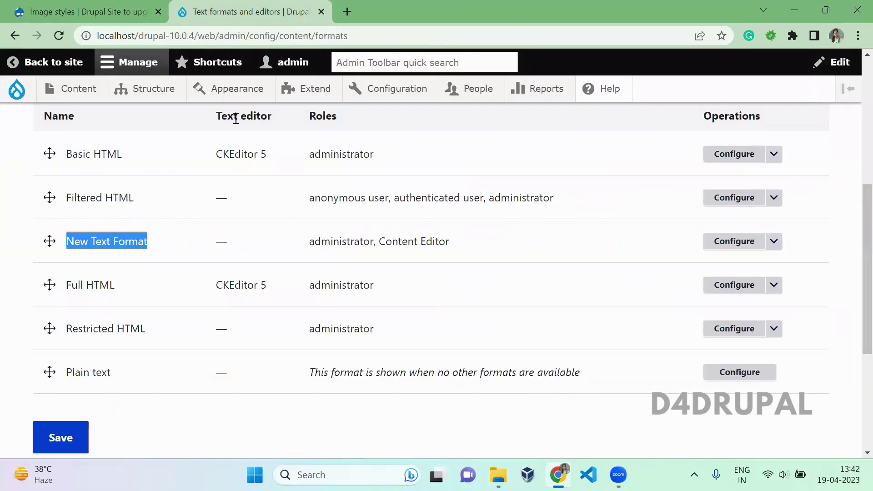
mouse_move(395, 91)
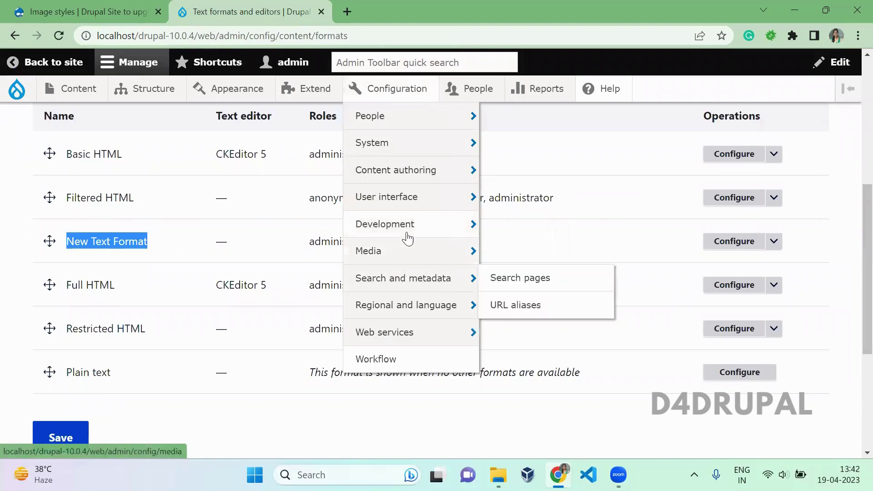
mouse_move(425, 227)
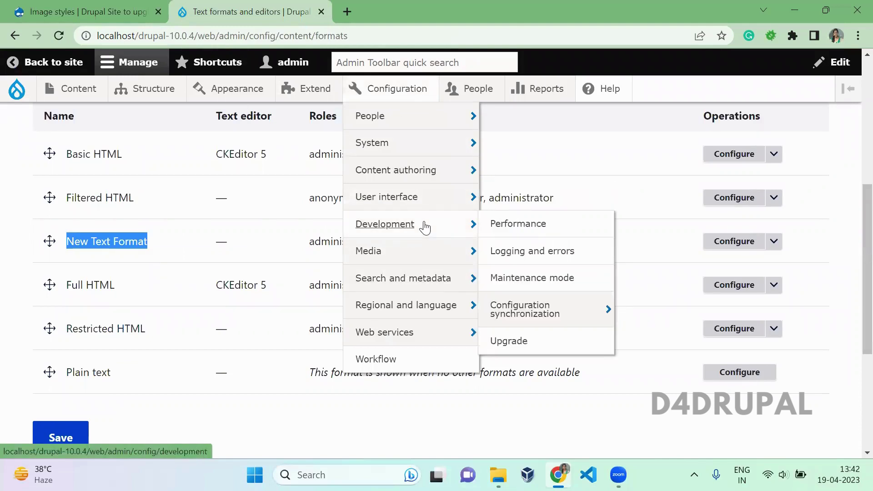
mouse_move(425, 281)
mouse_move(433, 252)
left_click(510, 286)
- Compare the New Image Style entry between the Drupal 10 and Drupal 7 image styles lists
scroll(507, 287, "down", 6)
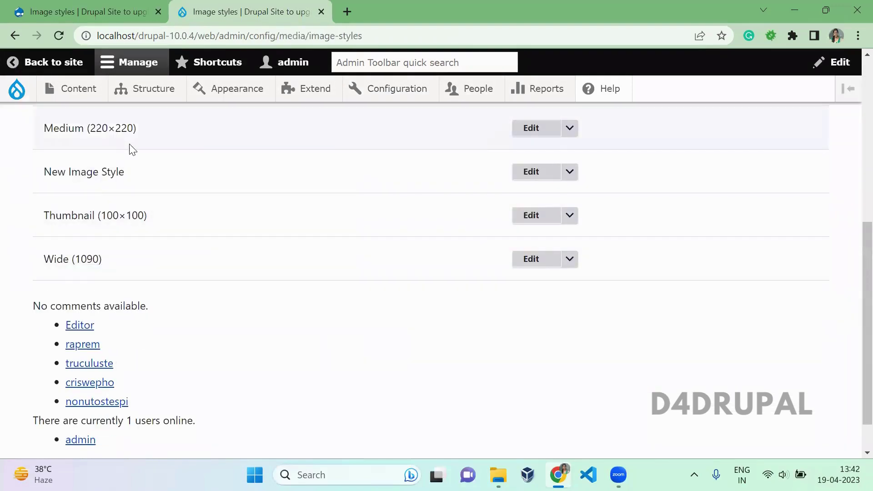
left_click_drag(136, 169, 53, 169)
left_click(66, 10)
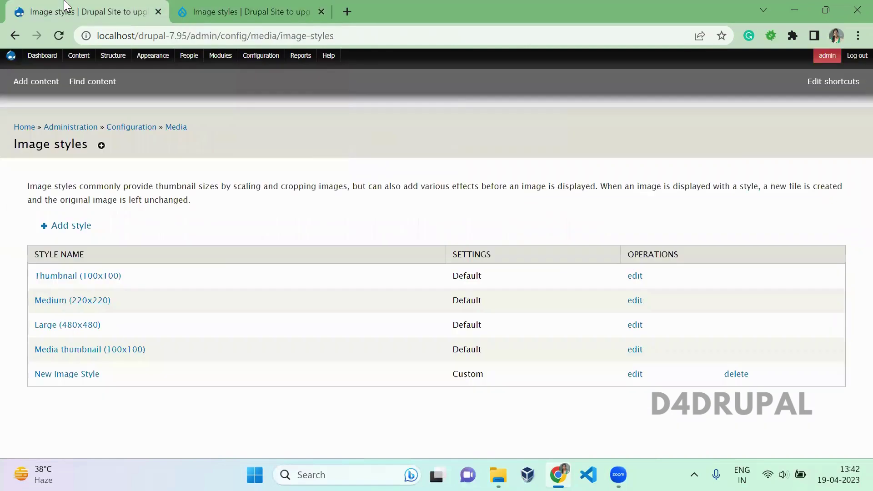
left_click_drag(100, 374, 57, 374)
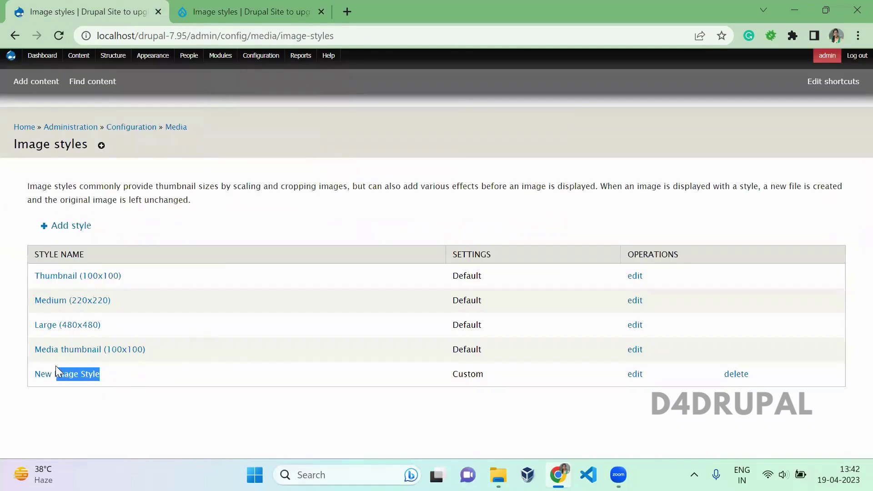
- Open the account settings' field management on the Drupal 7 site and locate the gender field
mouse_move(266, 125)
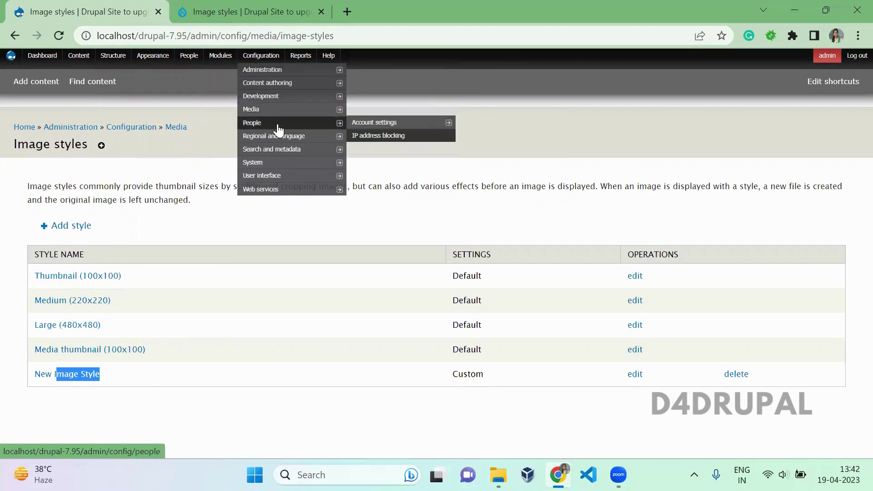
mouse_move(354, 128)
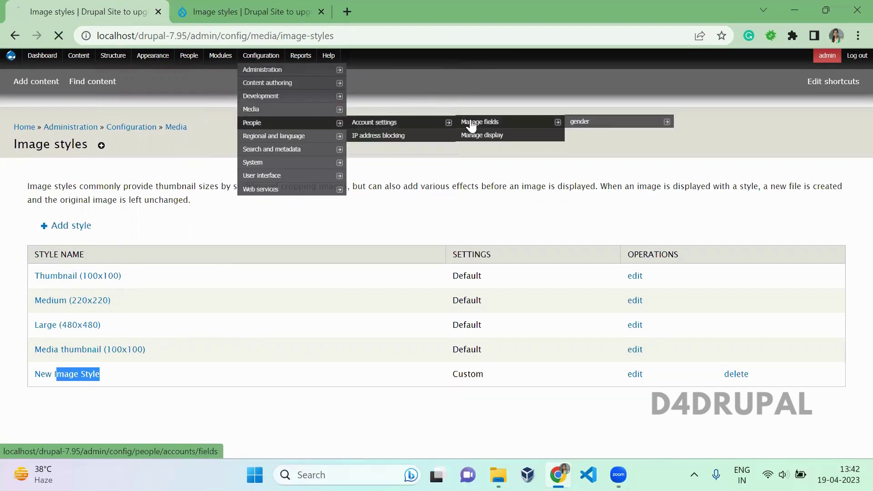
left_click(471, 122)
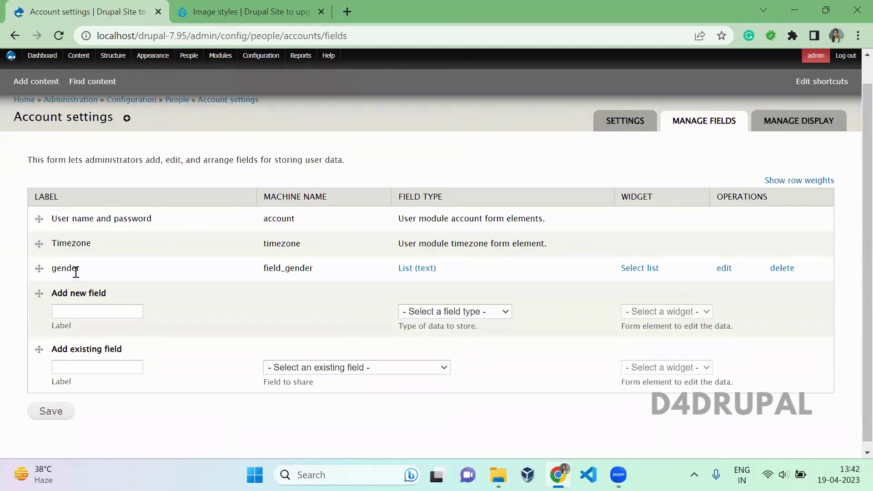
double_click(74, 273)
- Open the account settings' field management on the Drupal 10 site and check it for the gender field
left_click(189, 10)
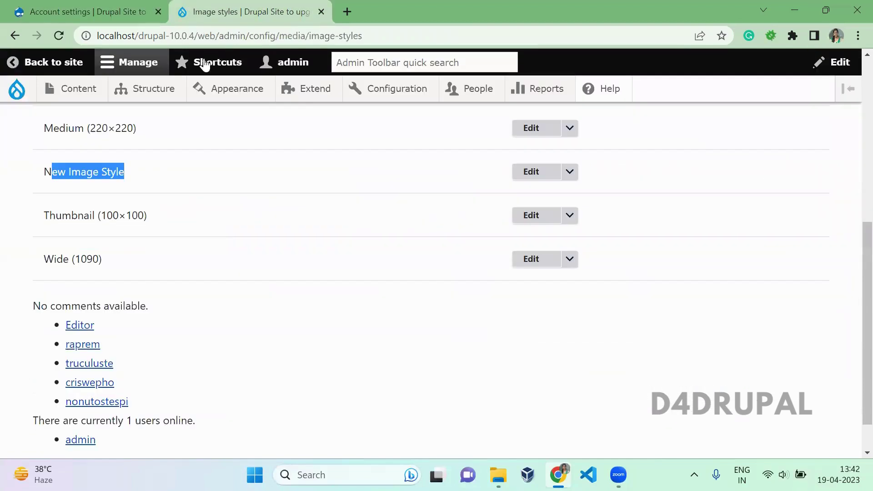
mouse_move(409, 117)
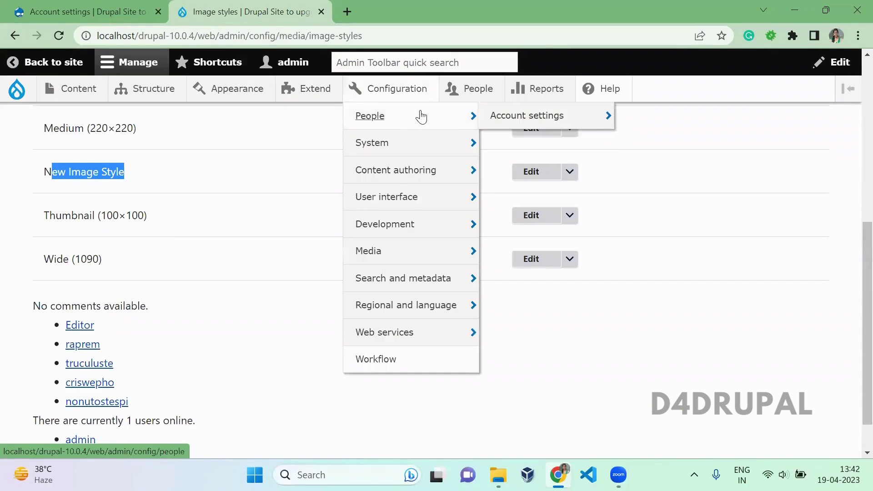
mouse_move(525, 113)
left_click(664, 115)
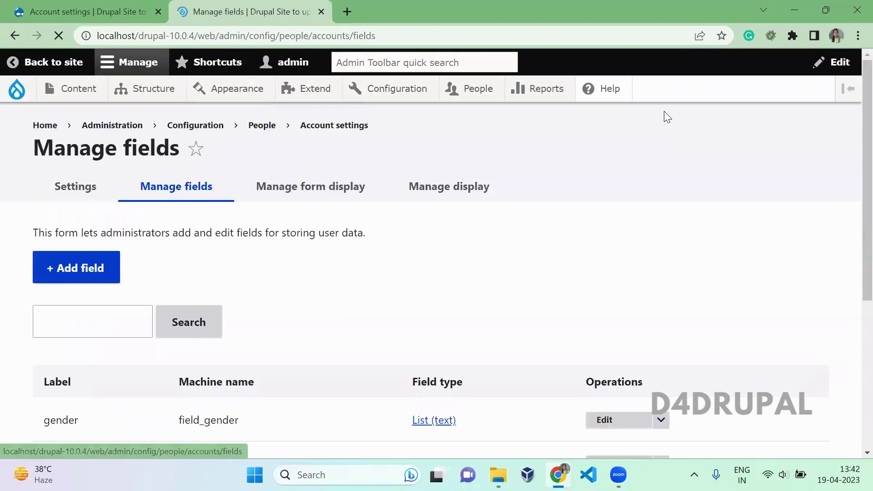
scroll(665, 114, "down", 3)
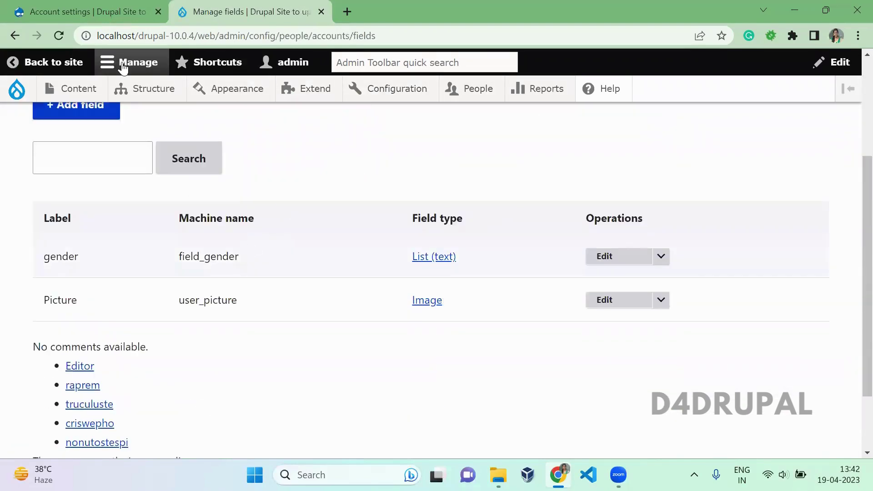